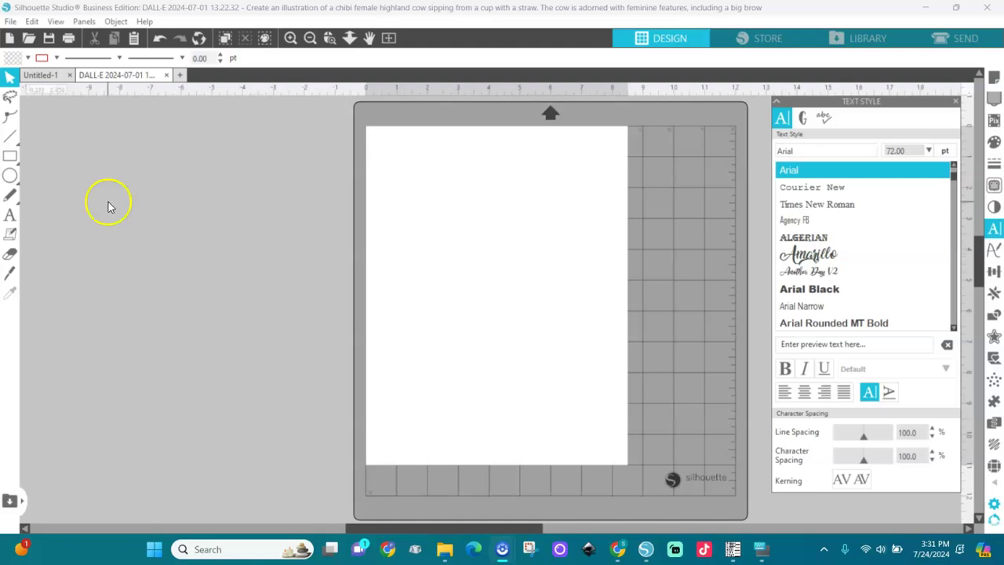
- Add the text "Mama" in the empty workspace left of the page
click(8, 214)
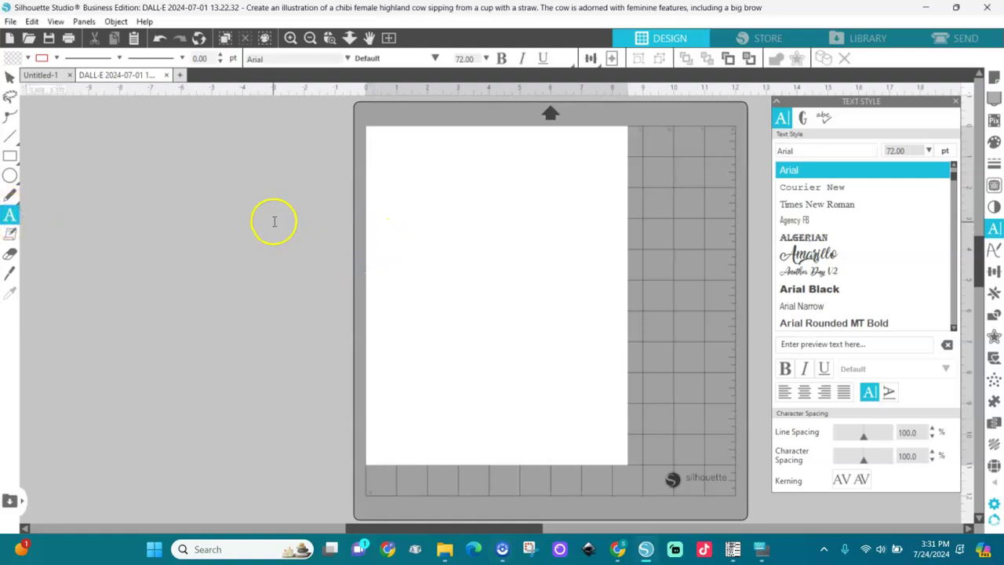
click(249, 214)
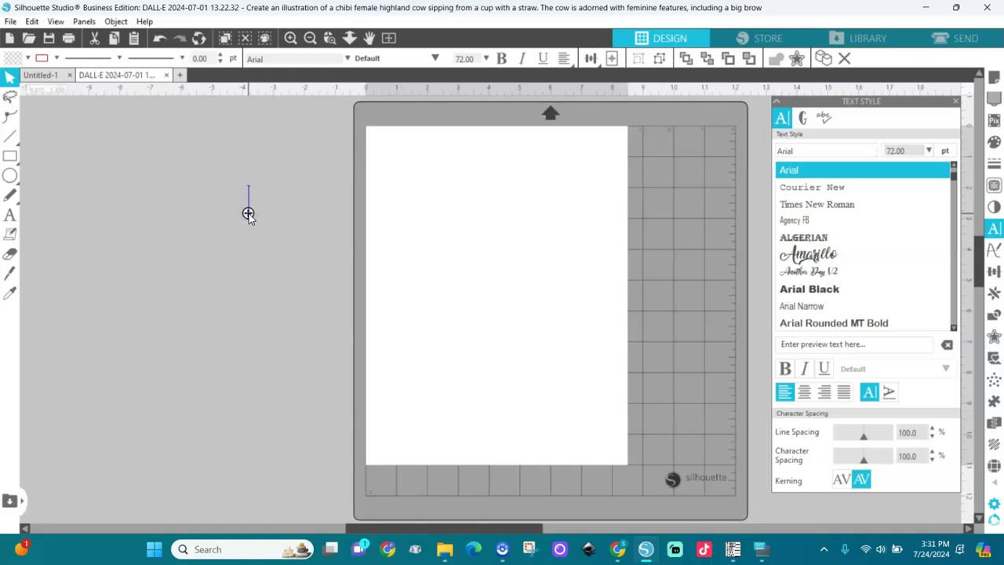
text(Mama)
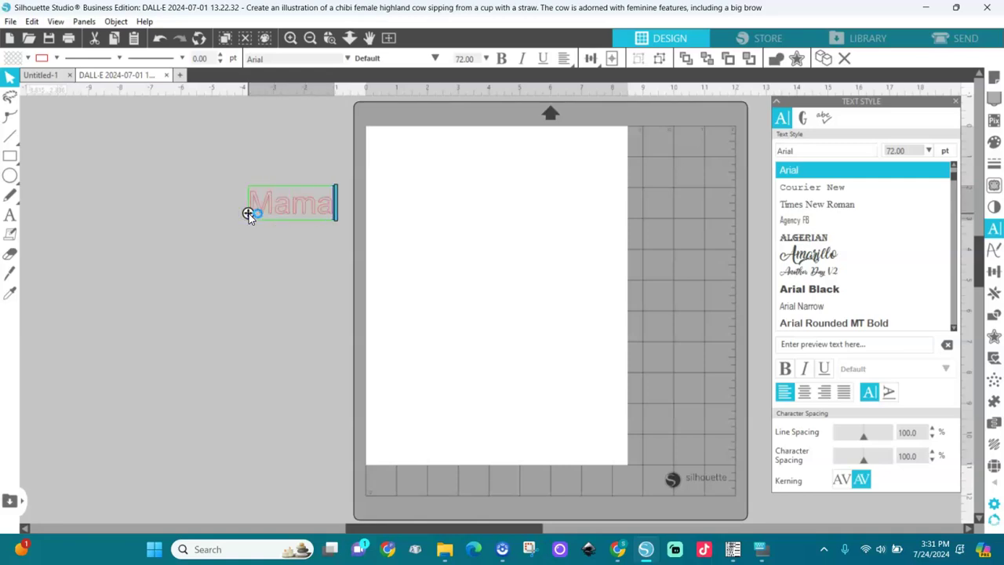
- Finish editing the Mama text and fill its letters with red
click(27, 58)
click(14, 77)
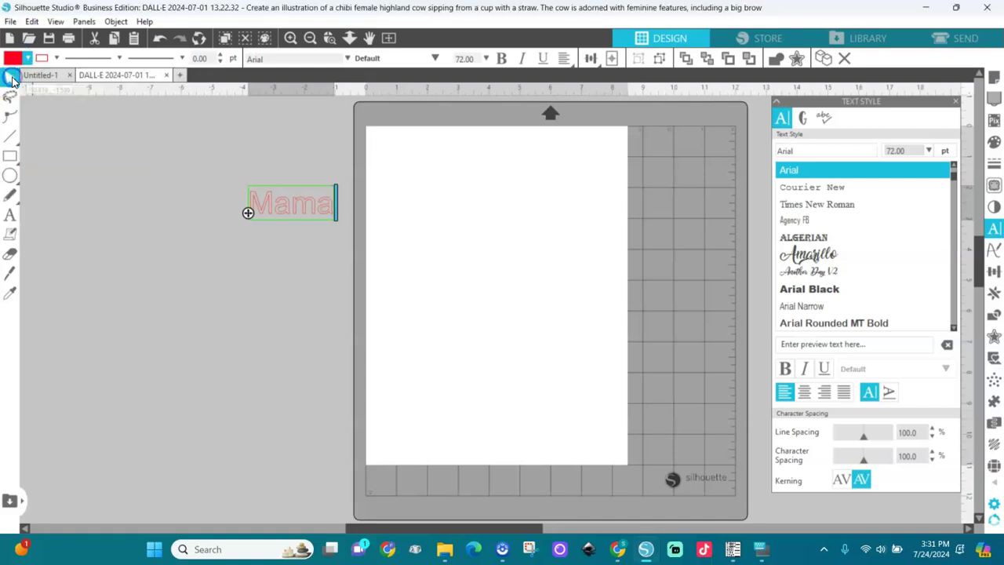
click(10, 76)
click(163, 186)
click(289, 210)
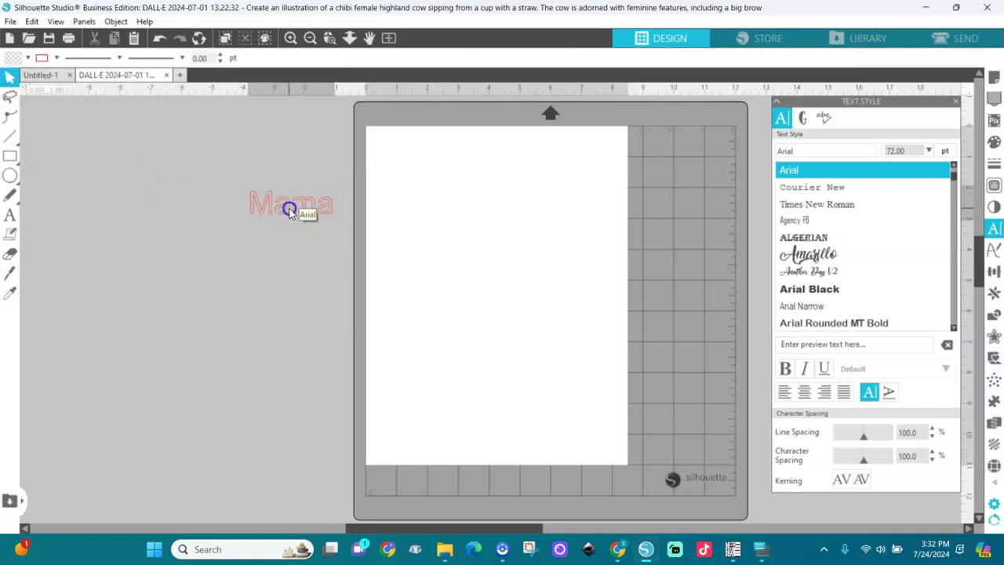
click(28, 58)
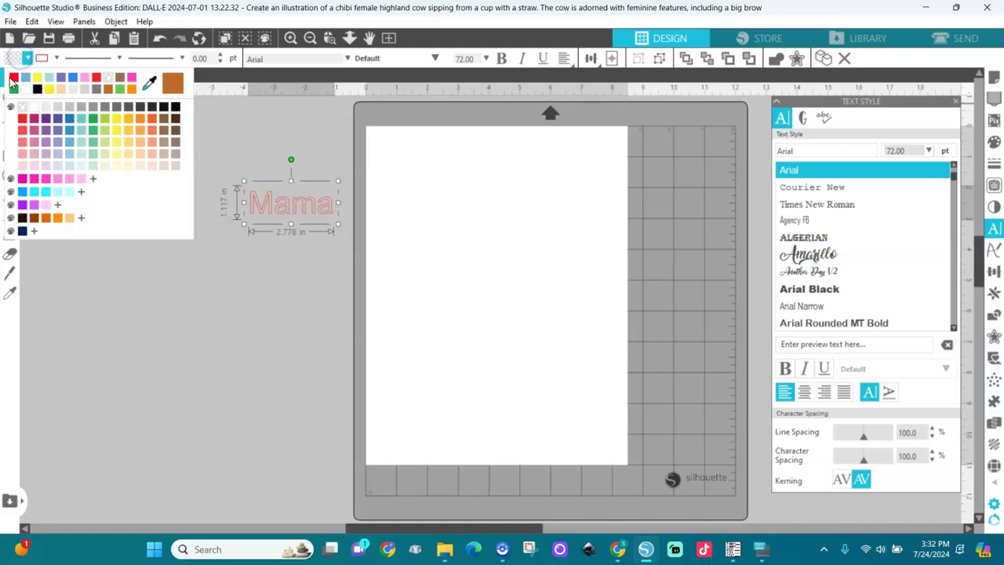
click(13, 78)
- Enlarge the red Mama text to about 8.66 in wide and place it partly over the page's left edge
drag(339, 224, 495, 359)
drag(476, 269, 470, 302)
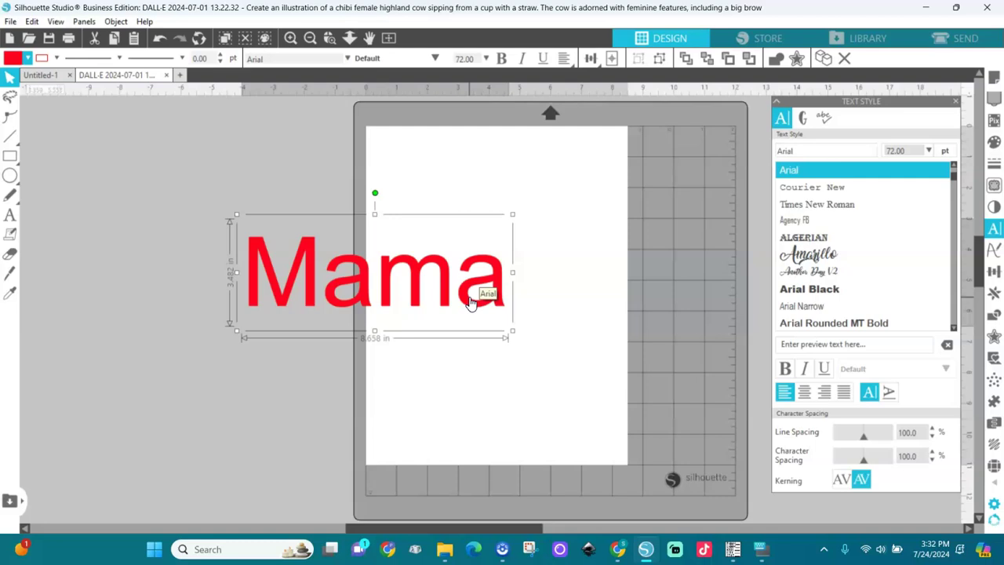
click(470, 303)
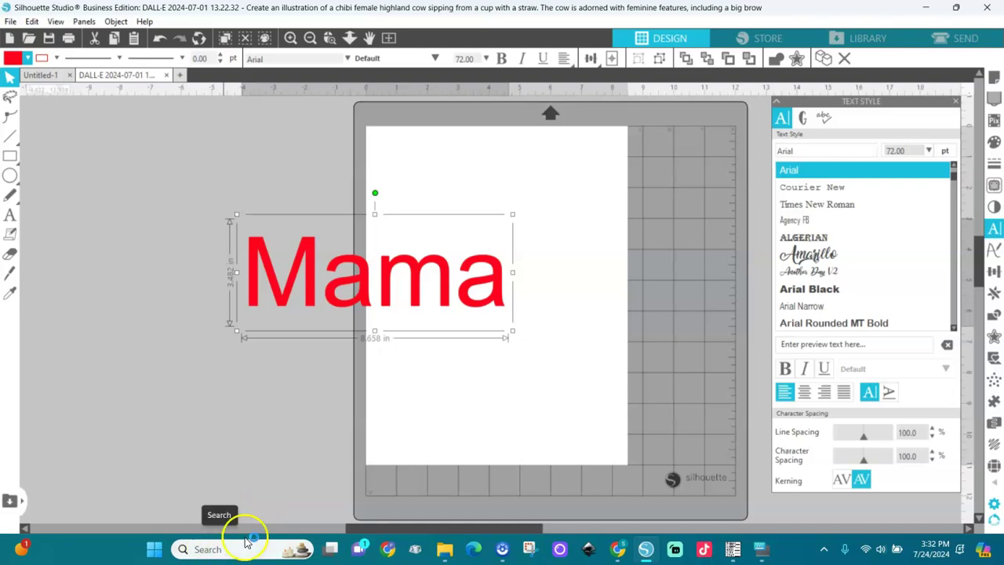
- Switch to Character Map, examine the Arial characters and the font choices, and minimize it
click(415, 553)
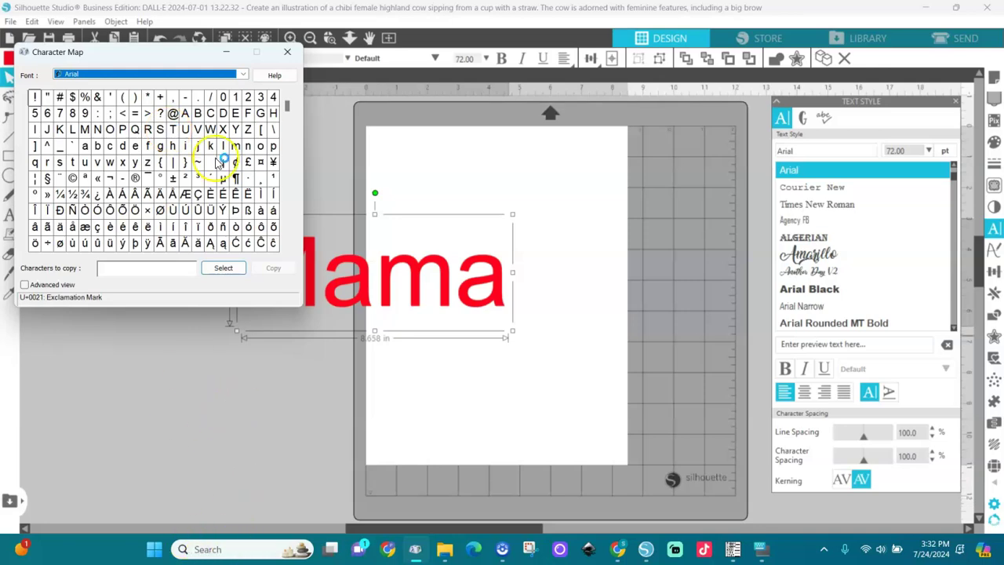
scroll(289, 132, down, 4)
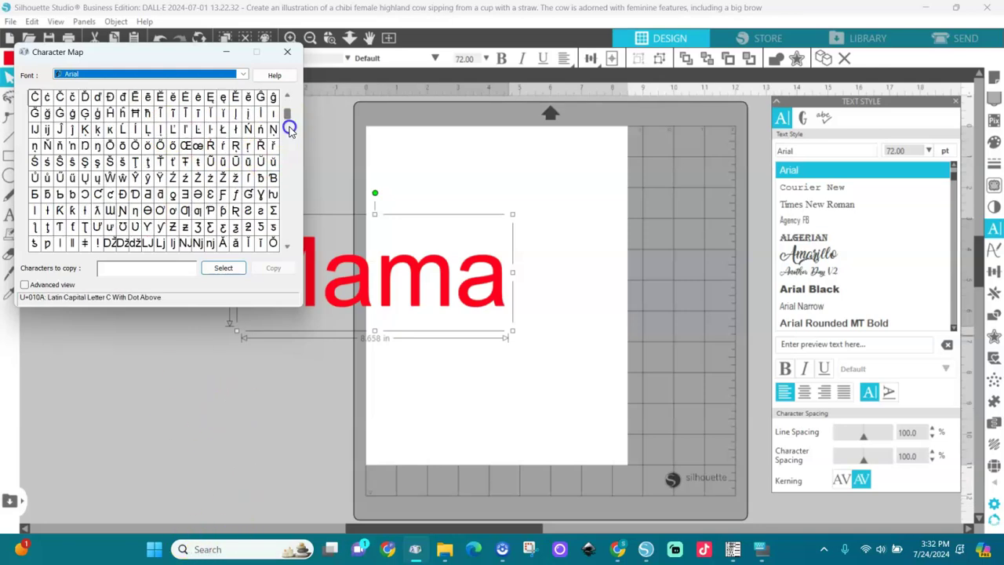
click(245, 76)
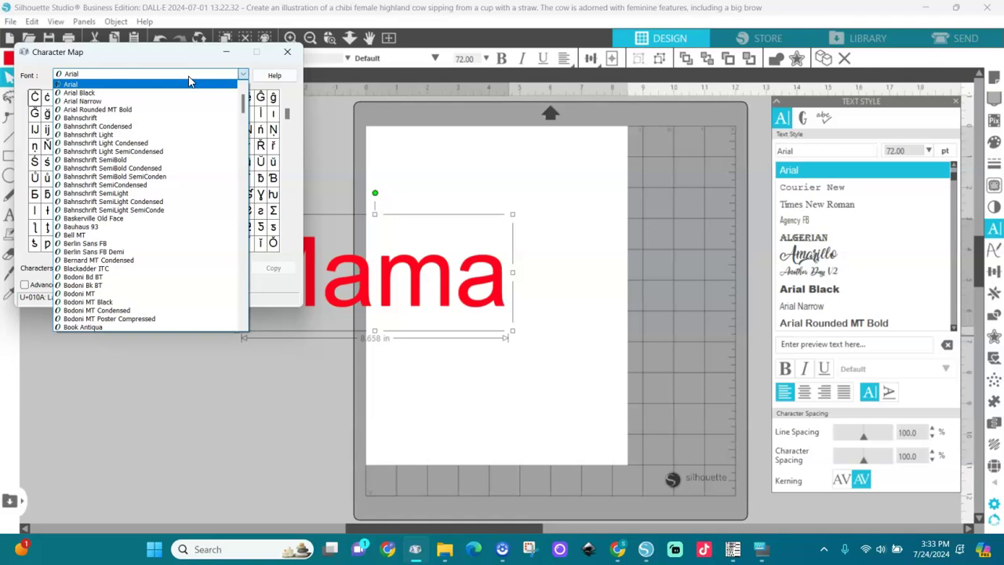
click(244, 74)
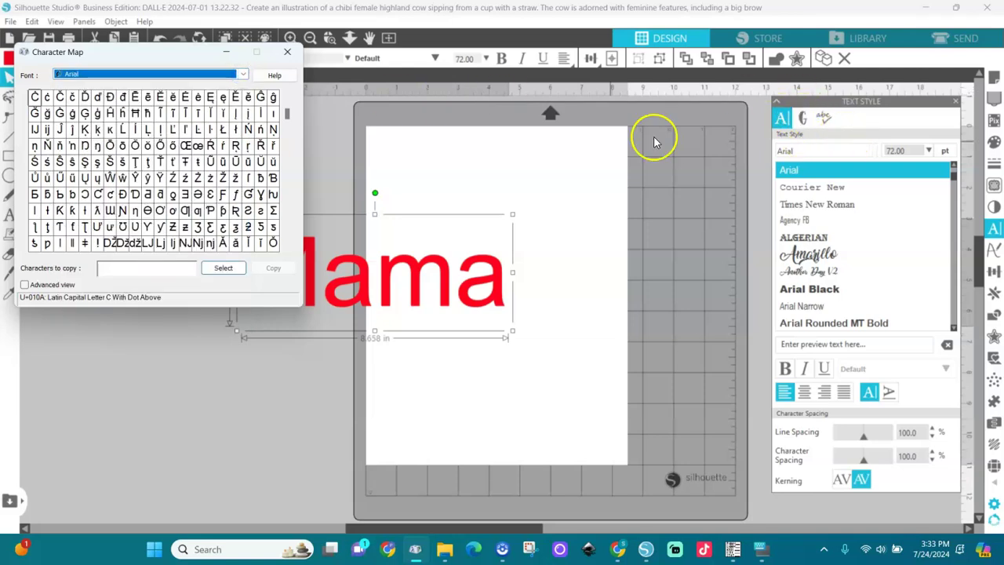
click(173, 113)
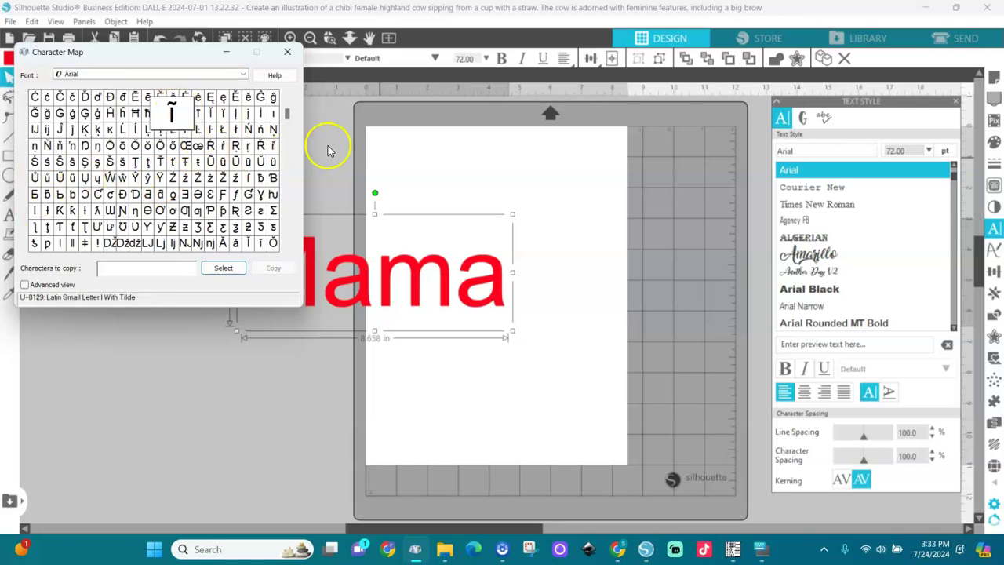
click(226, 52)
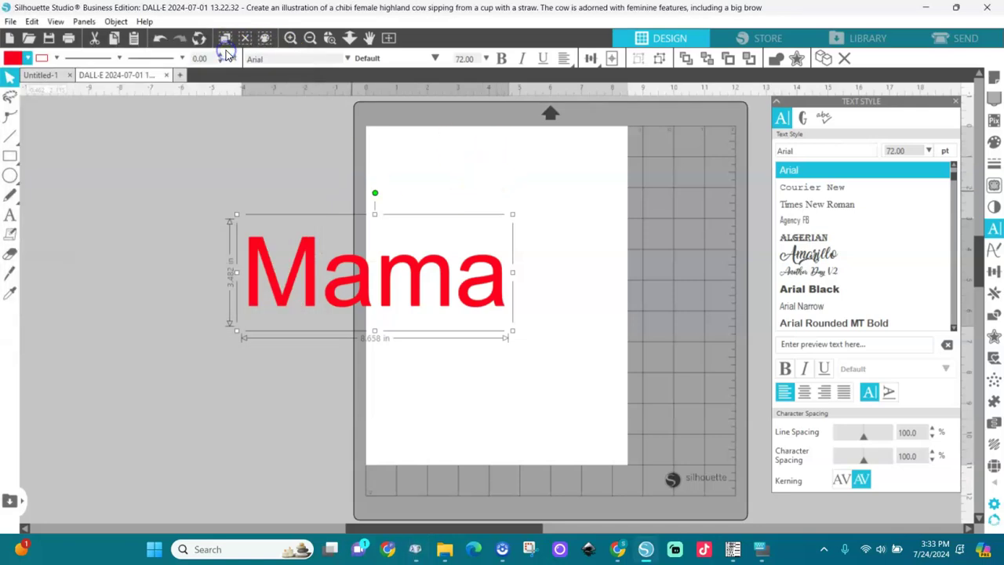
- Examine the glyphs available for the Arial font, from basic symbols to accented letters
click(803, 119)
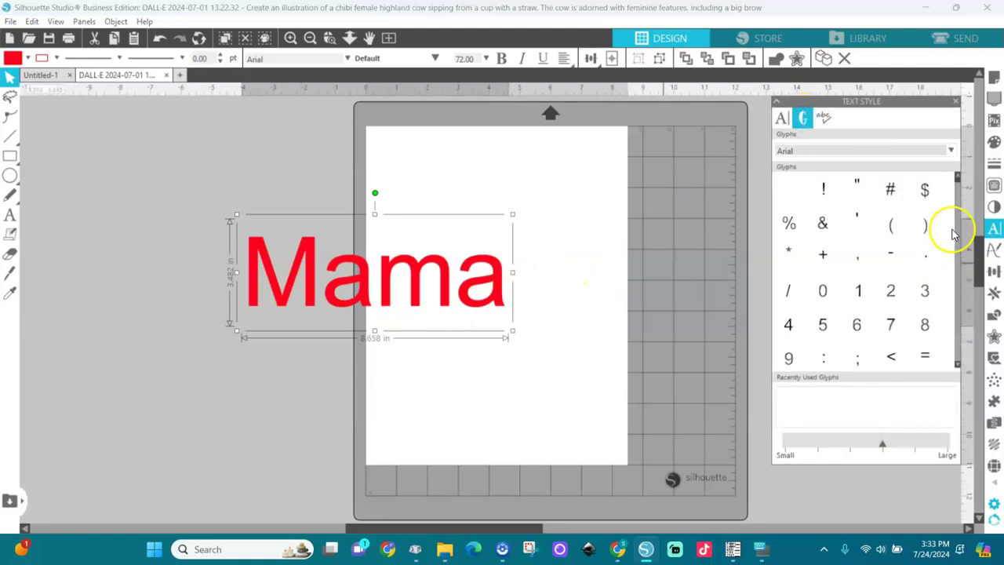
drag(957, 179, 963, 226)
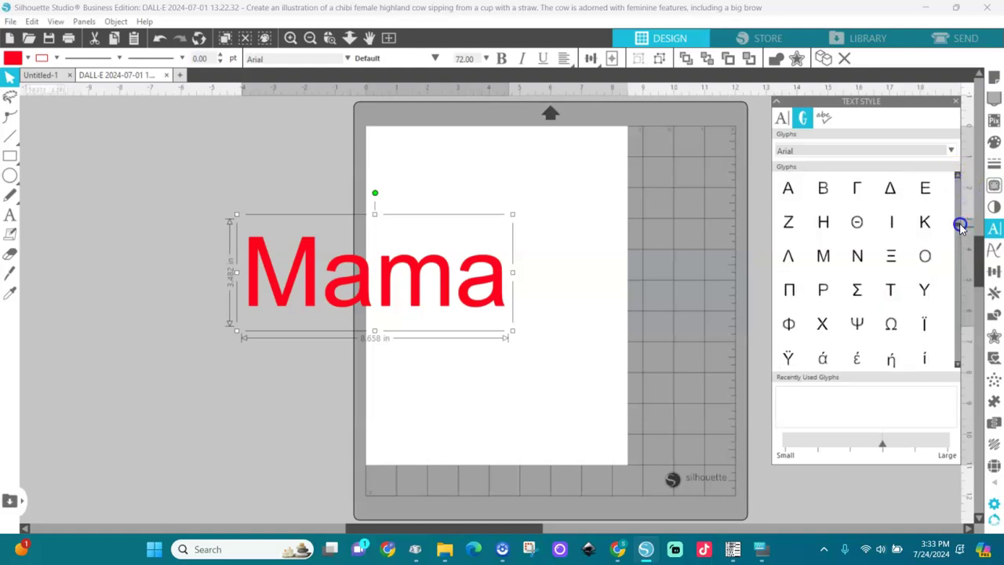
scroll(957, 225, down, 5)
scroll(957, 225, up, 6)
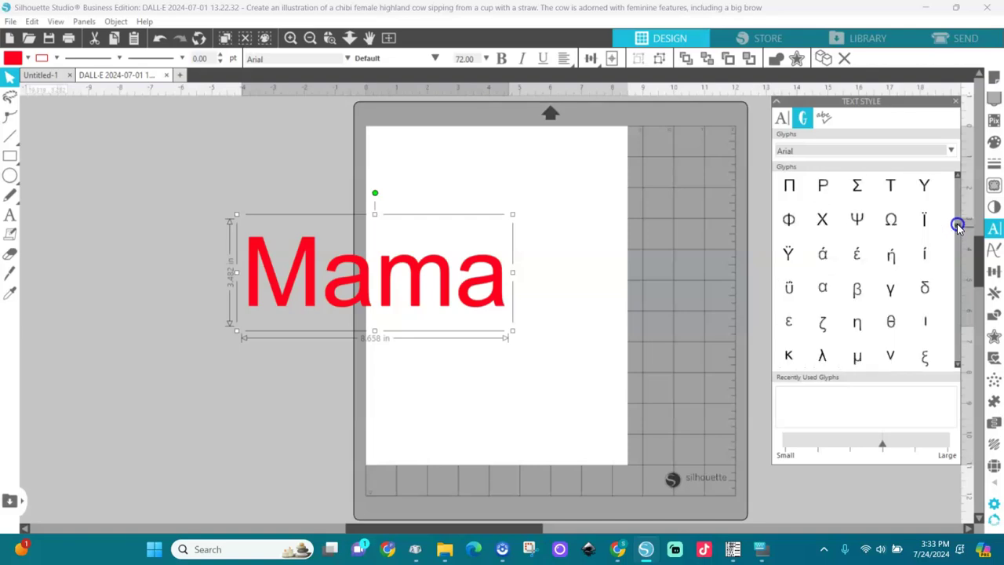
scroll(957, 225, down, 5)
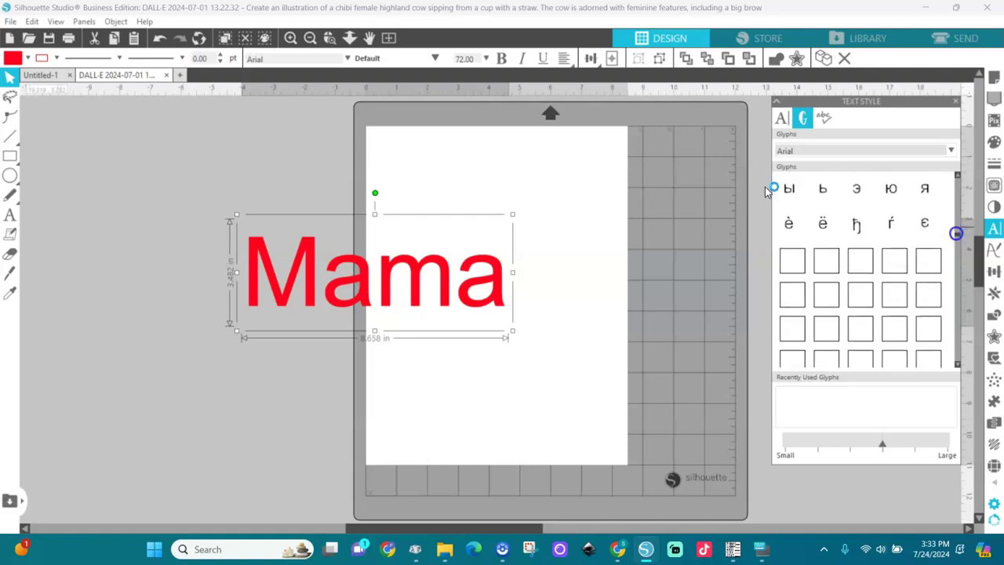
drag(957, 233, 957, 265)
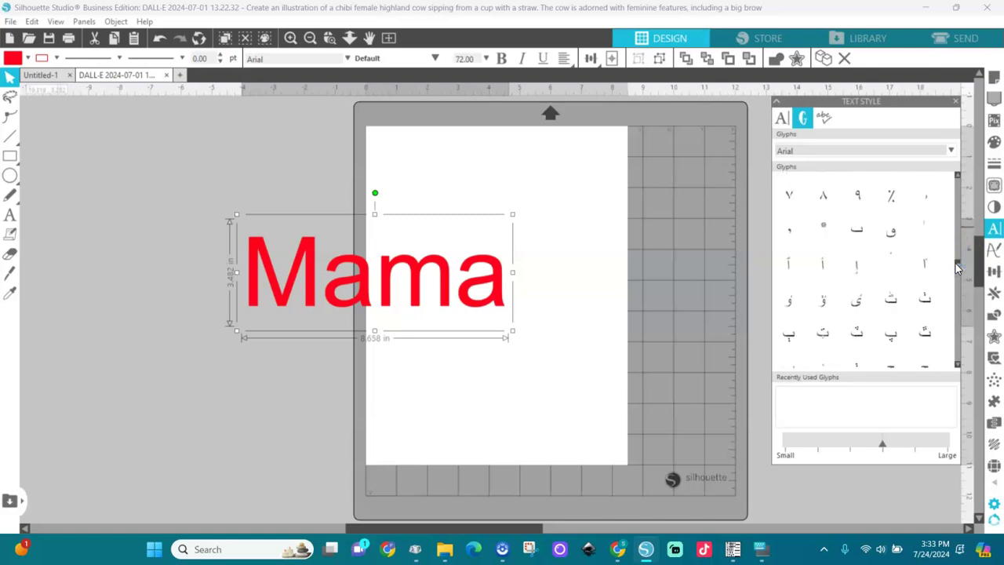
drag(955, 263, 957, 271)
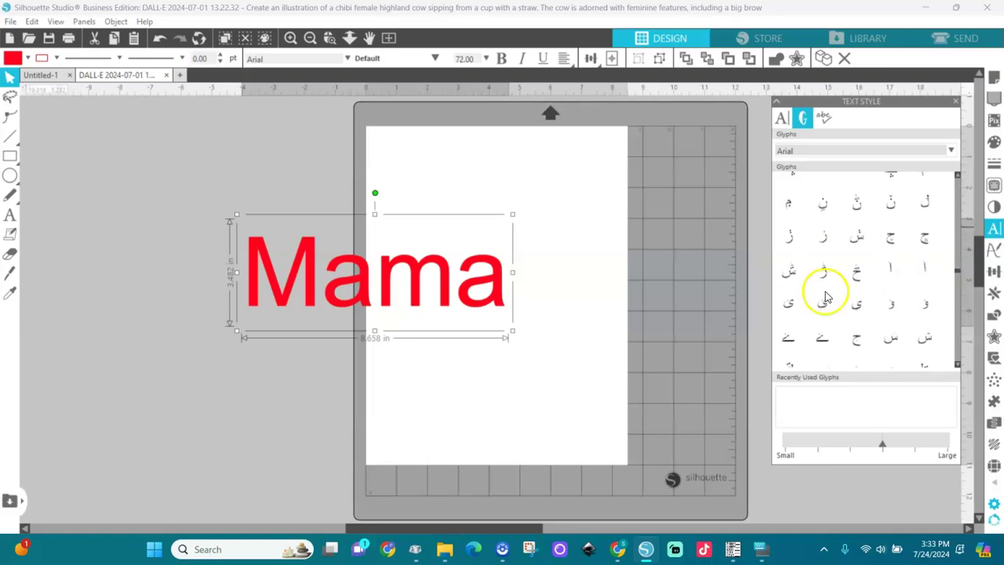
drag(959, 273, 958, 293)
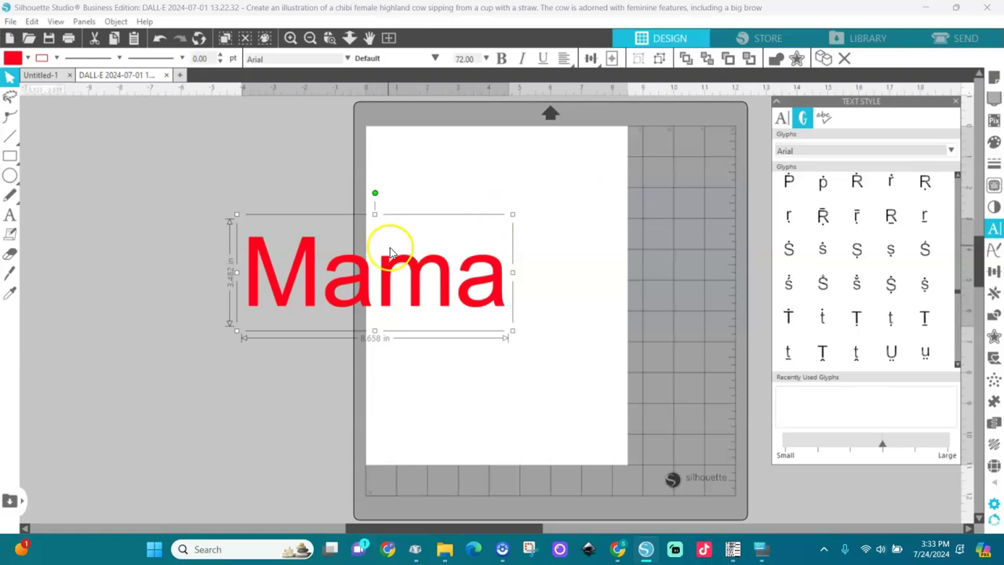
- Change the Mama text's font to Samantha Upright and move the text off the page to its left
click(779, 118)
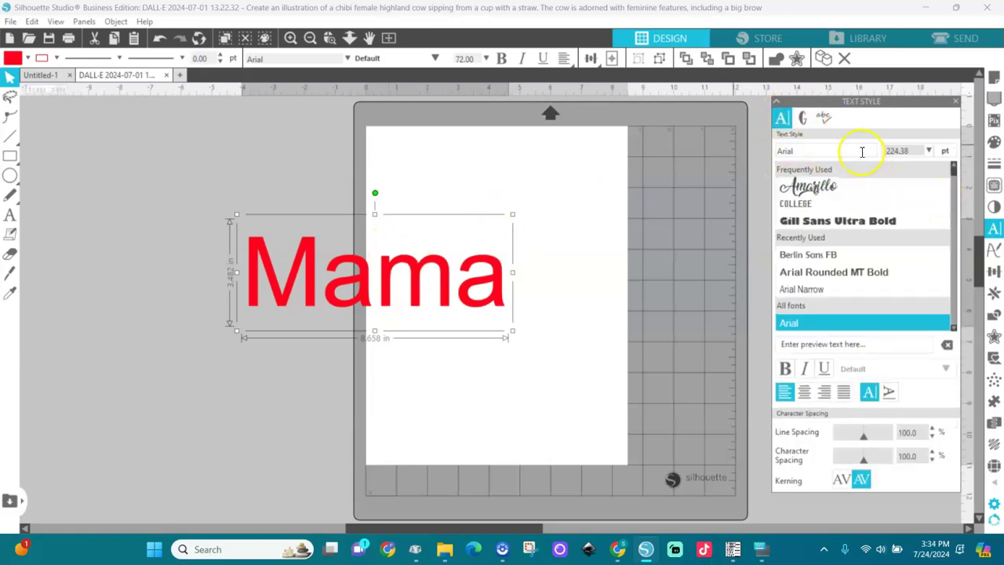
click(800, 151)
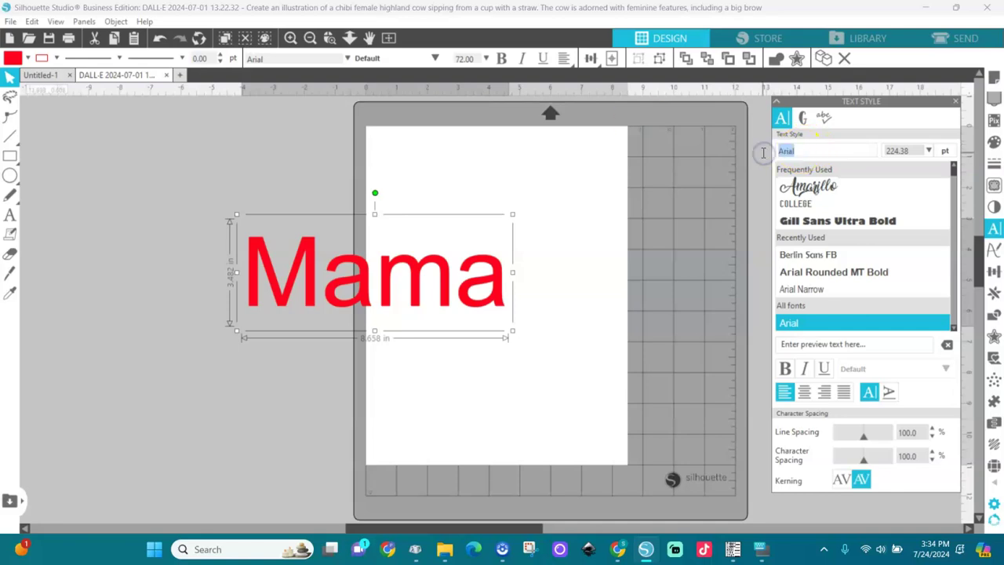
text(samantha Upright)
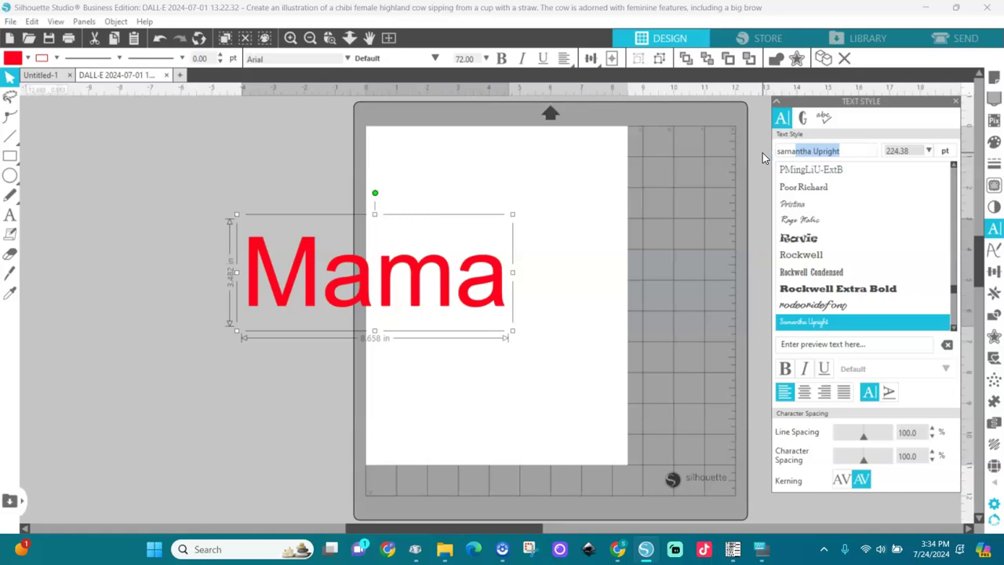
click(851, 151)
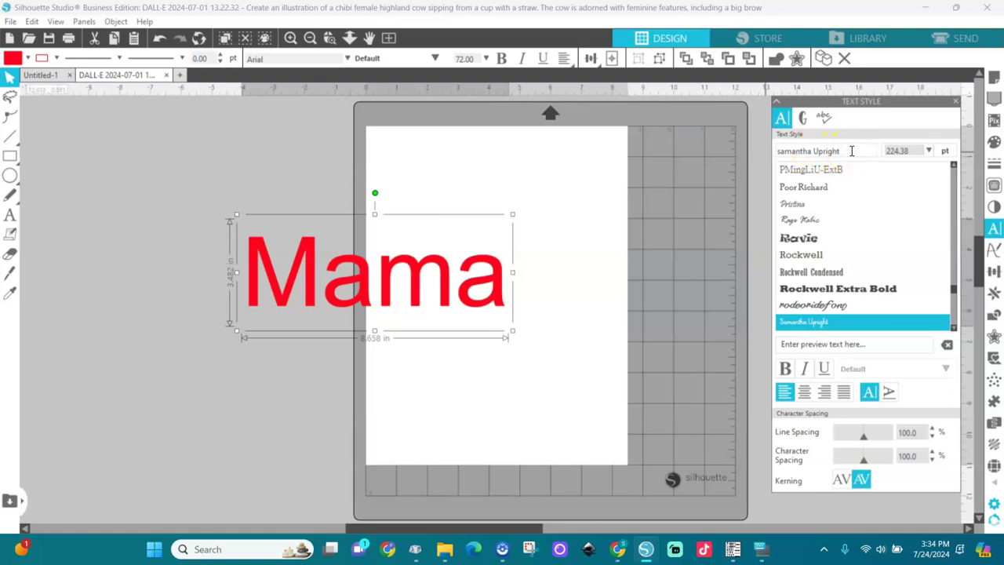
key(Return)
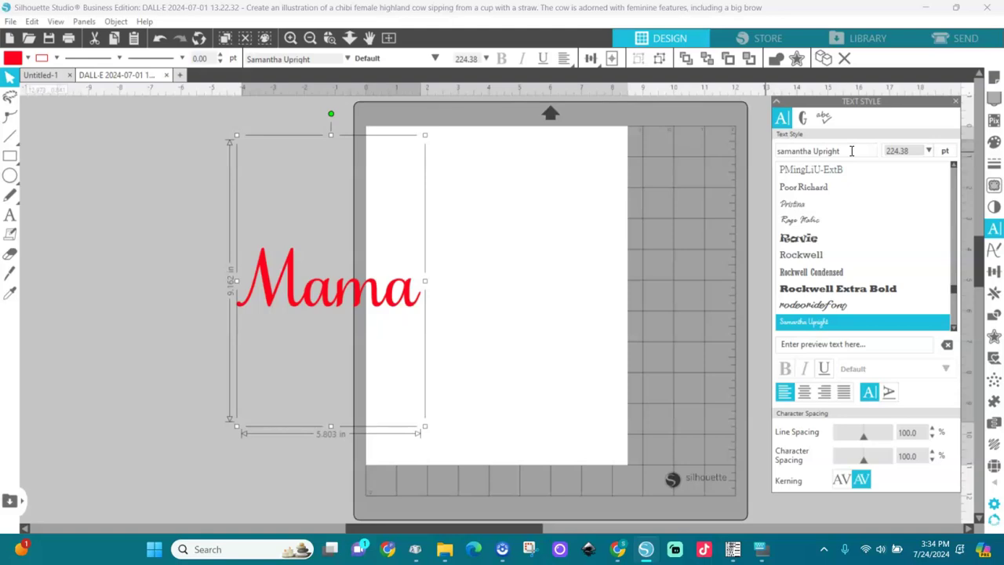
drag(390, 306, 323, 276)
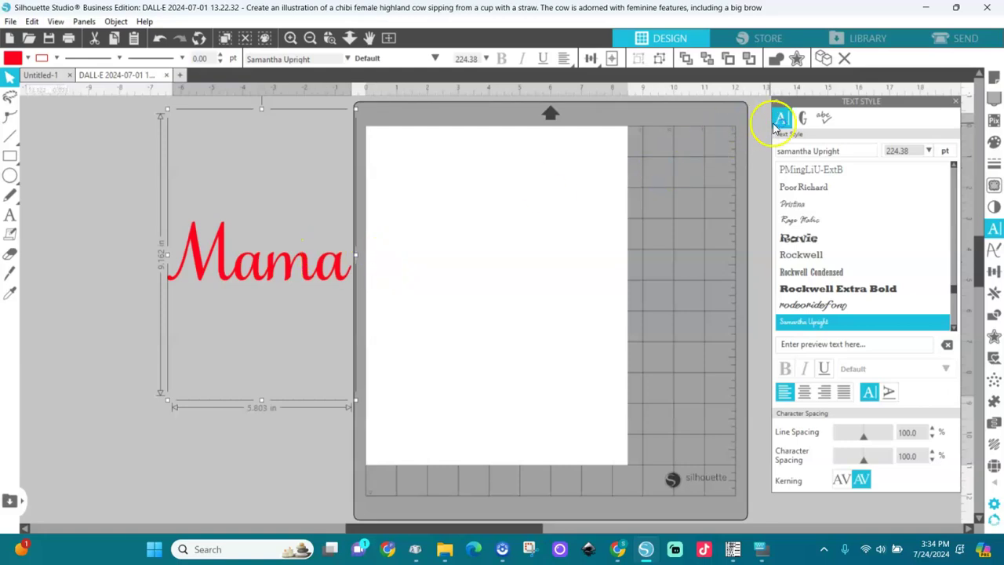
- Examine the Samantha Upright glyphs, from the basic characters through the many decorative variants of the letter A
click(801, 118)
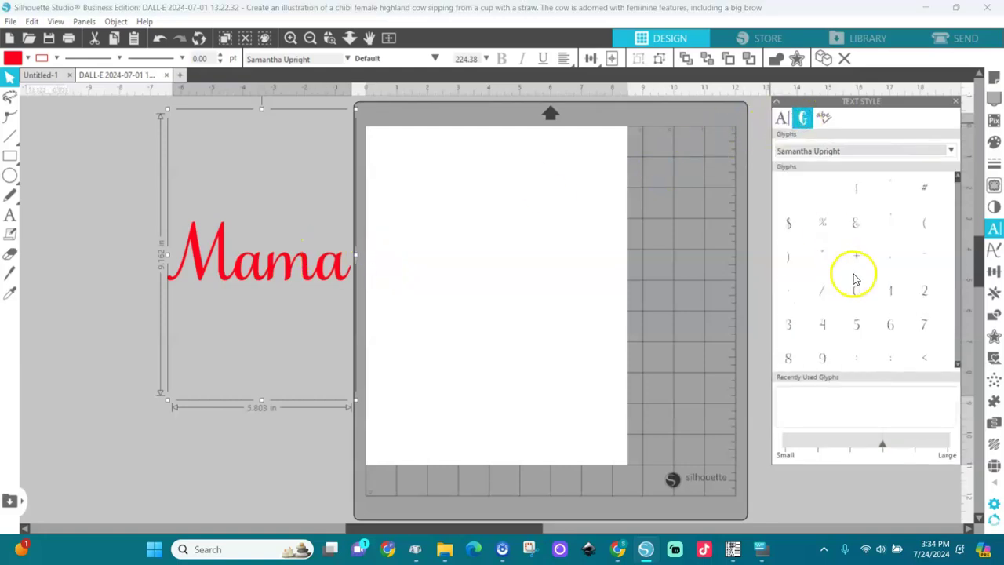
scroll(958, 272, down, 3)
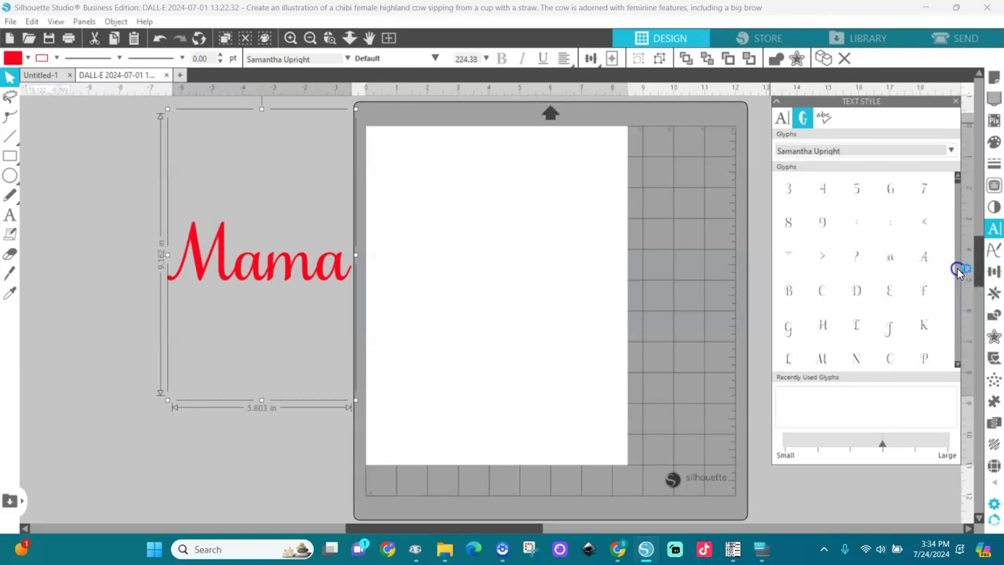
scroll(958, 271, down, 2)
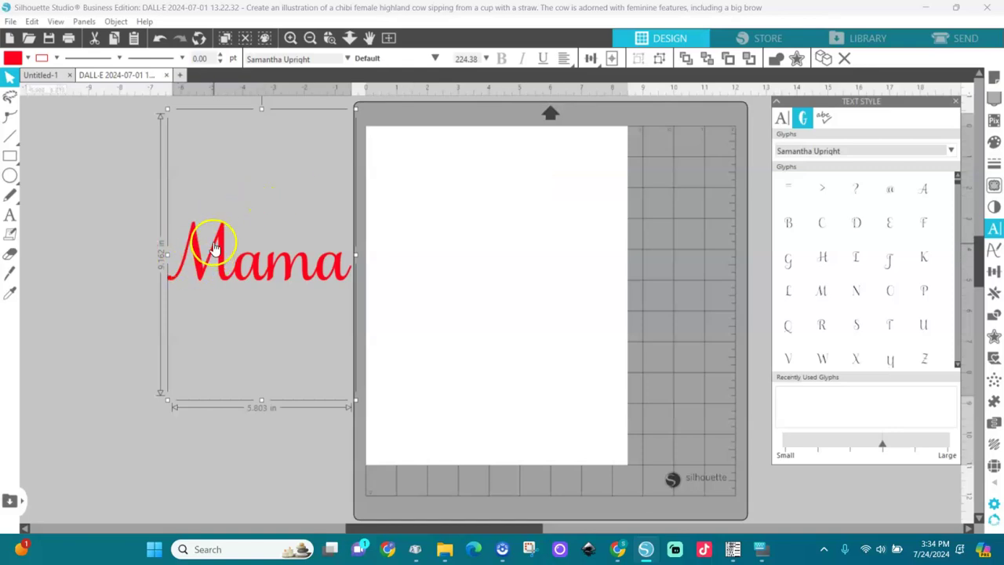
click(287, 262)
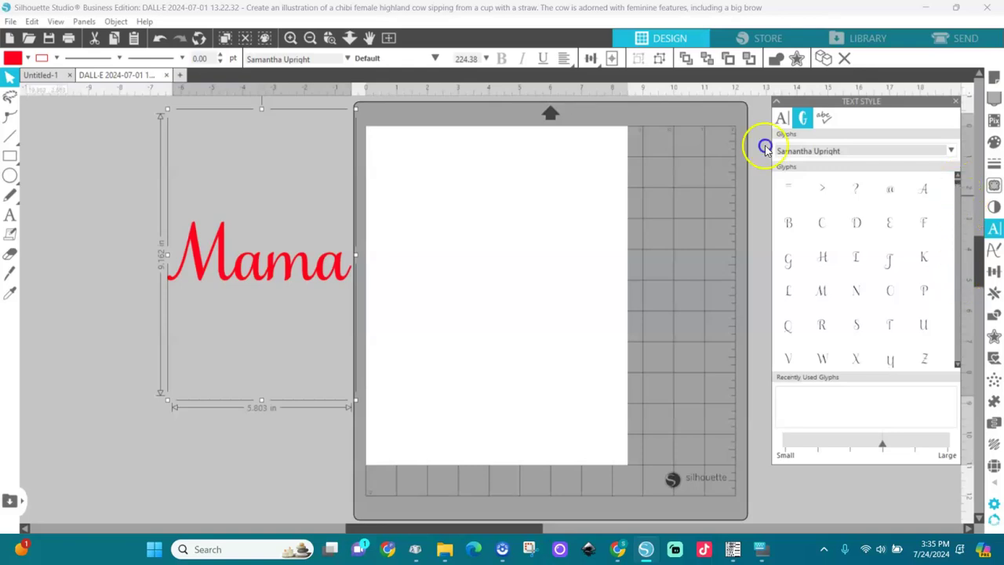
scroll(959, 189, down, 5)
scroll(956, 192, down, 5)
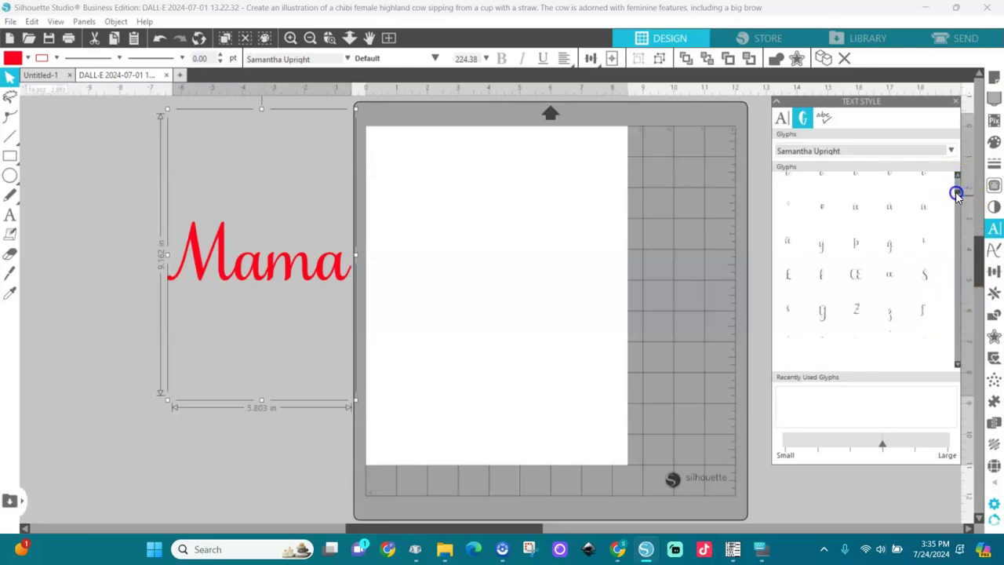
scroll(956, 198, down, 5)
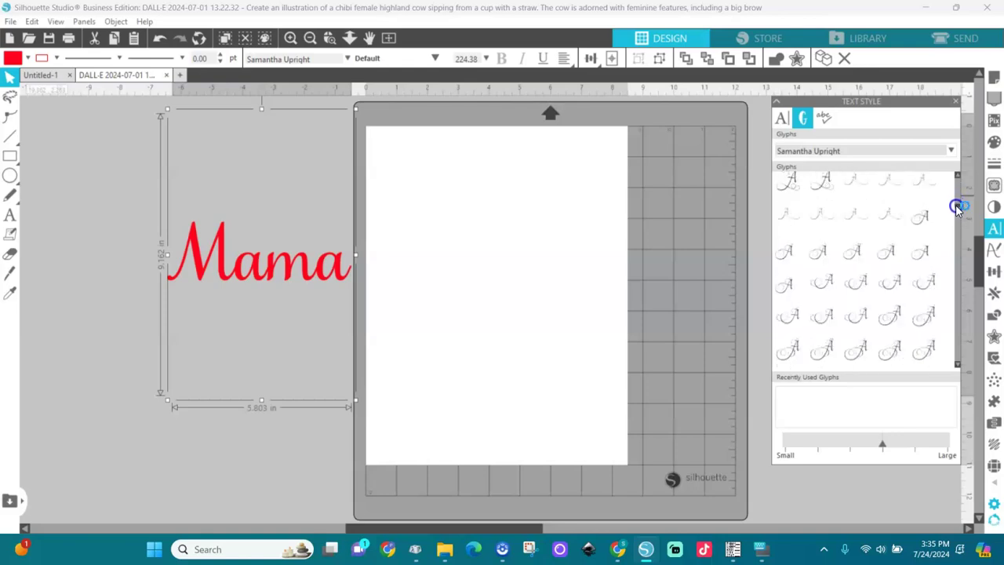
scroll(955, 203, down, 1)
scroll(955, 202, up, 6)
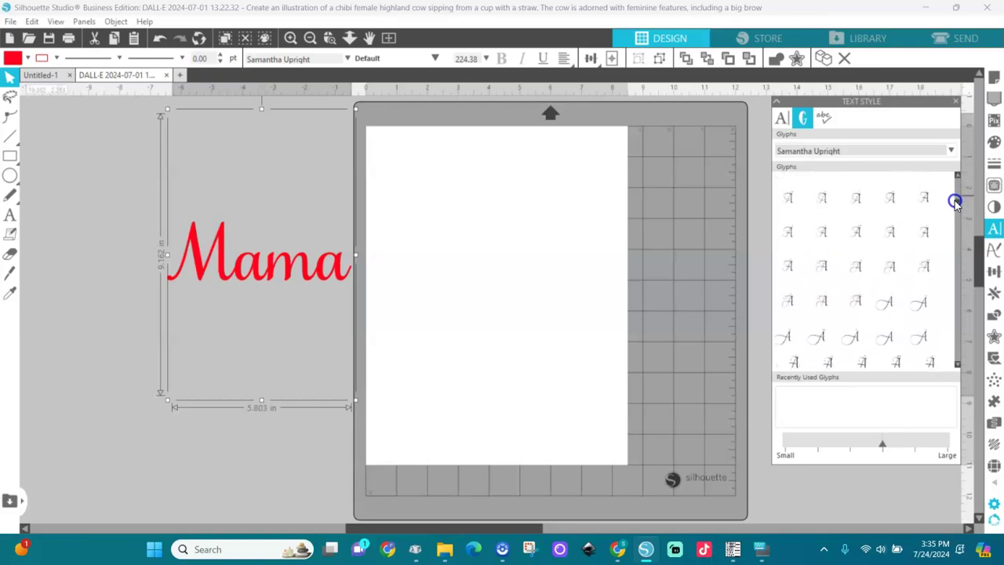
scroll(954, 200, down, 3)
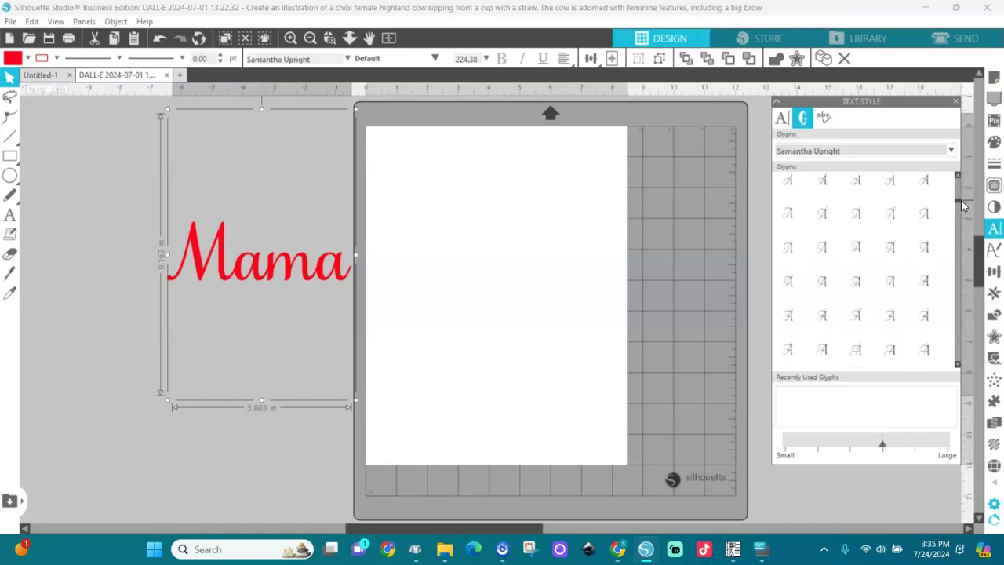
click(956, 201)
scroll(956, 202, down, 3)
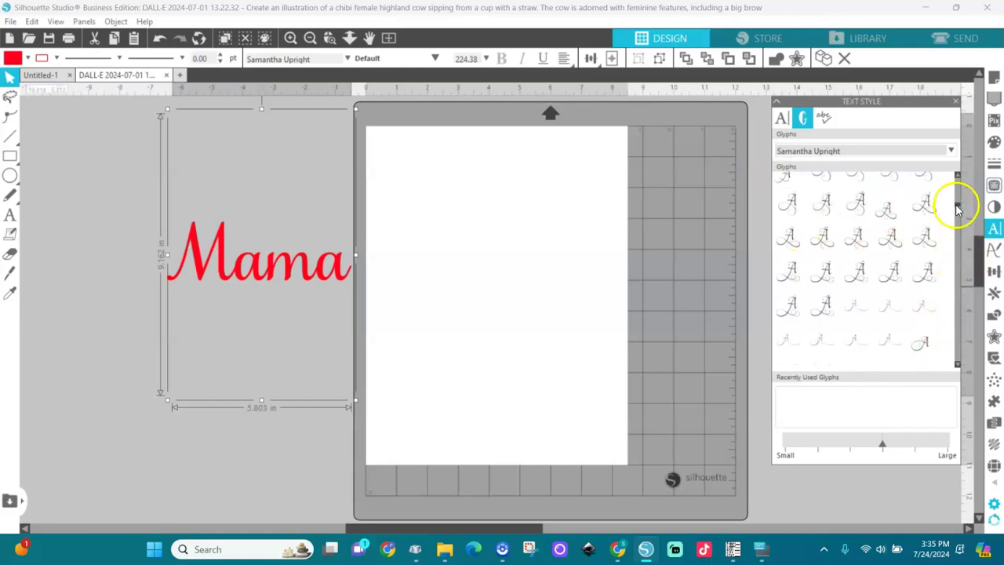
scroll(956, 206, down, 5)
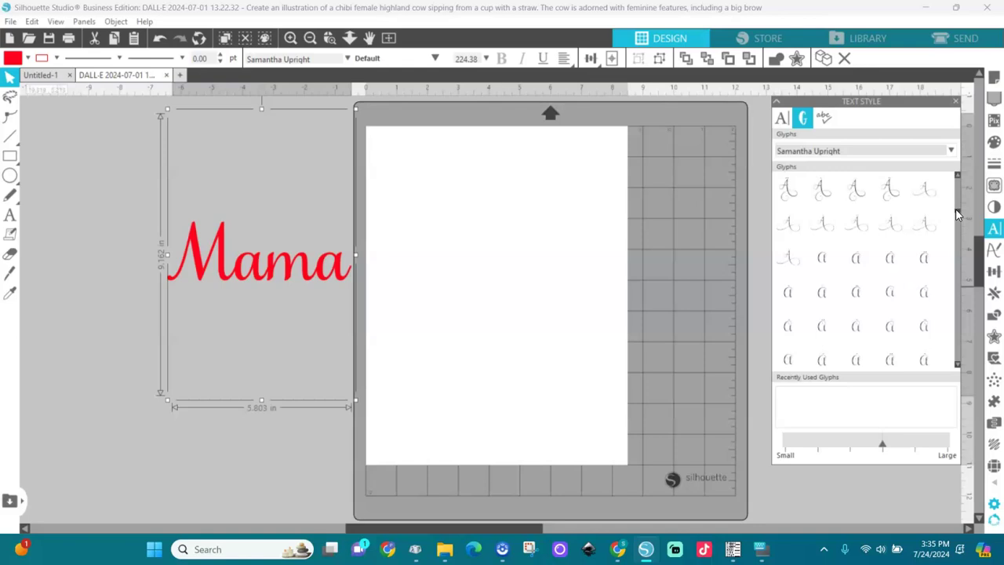
scroll(956, 212, down, 5)
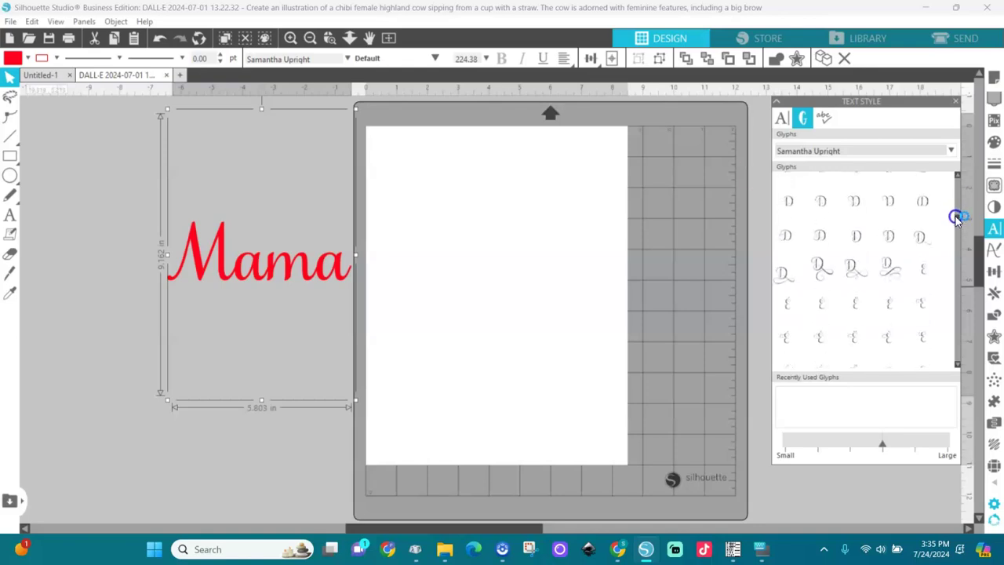
- Find the decorative capital M variants and pick the M with looping flourishes at its lower left
scroll(955, 220, down, 8)
scroll(955, 237, down, 10)
scroll(955, 240, down, 8)
scroll(956, 238, up, 5)
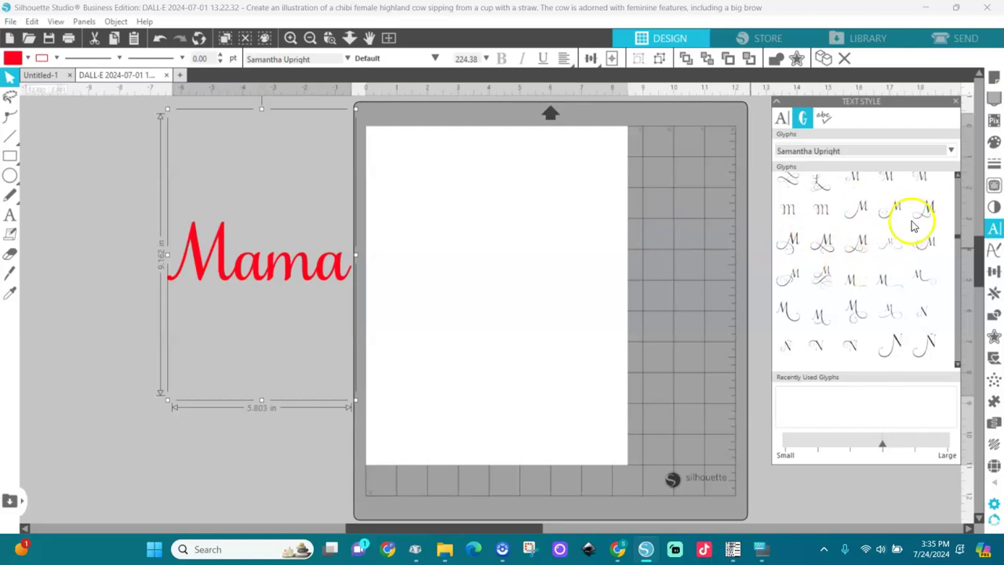
mouse_move(823, 297)
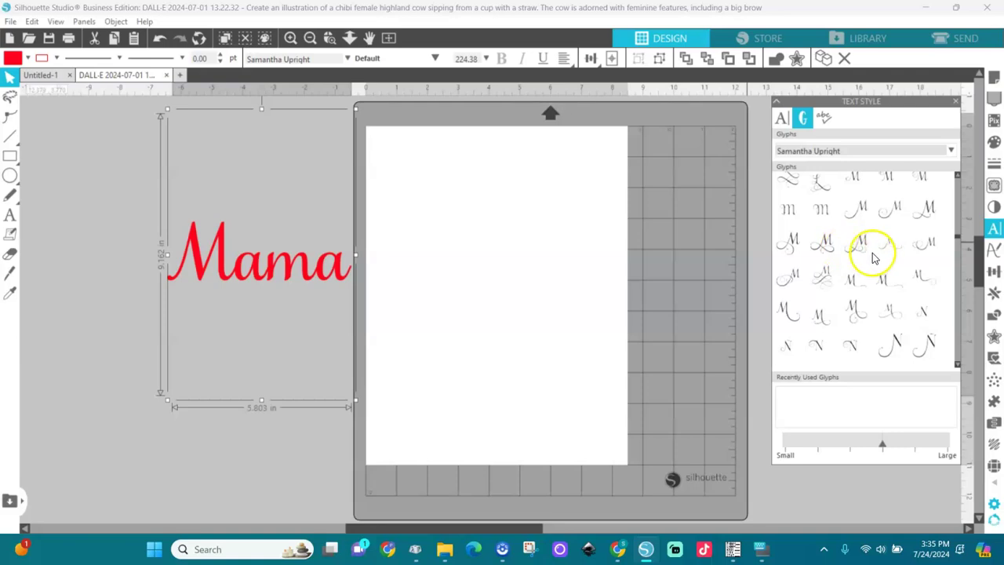
mouse_move(825, 247)
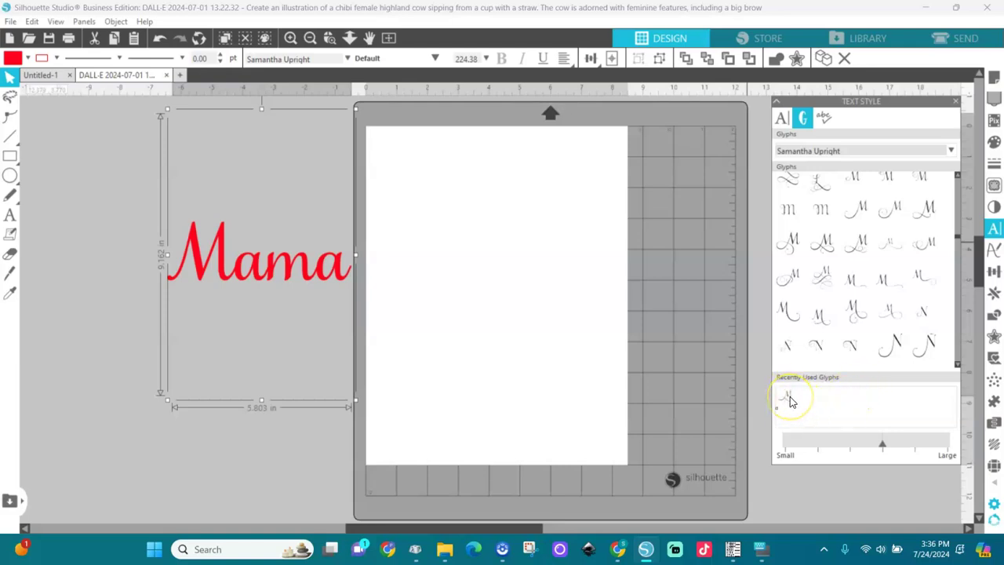
click(791, 399)
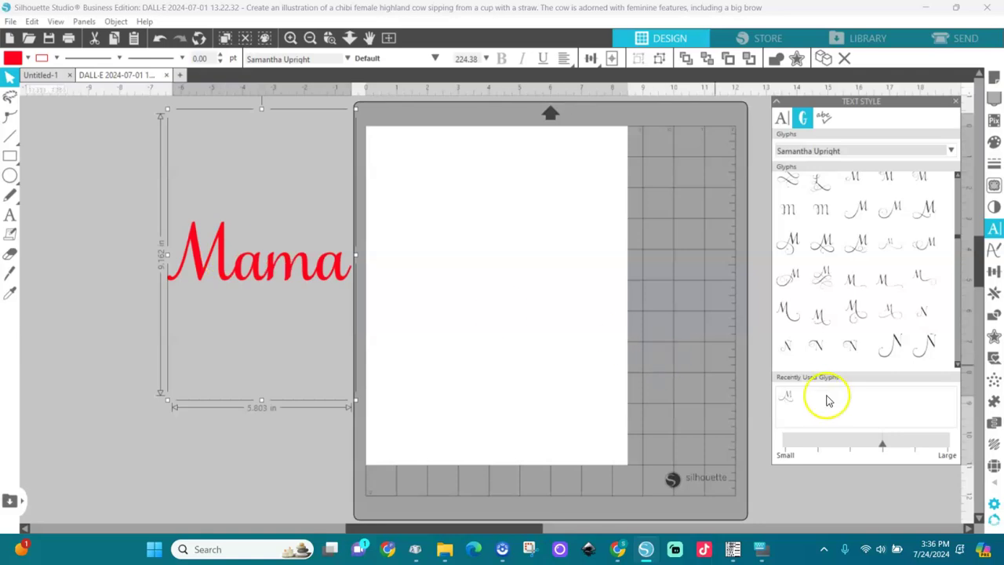
- Replace the plain capital M in Mama with the recently used flourished M glyph
drag(769, 397, 224, 271)
double_click(225, 274)
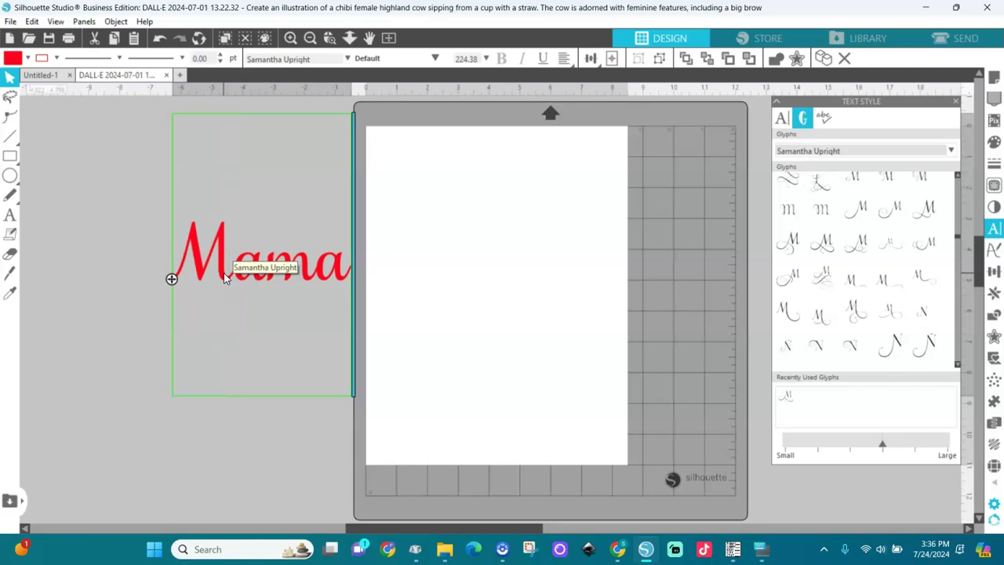
key(BackSpace)
click(172, 275)
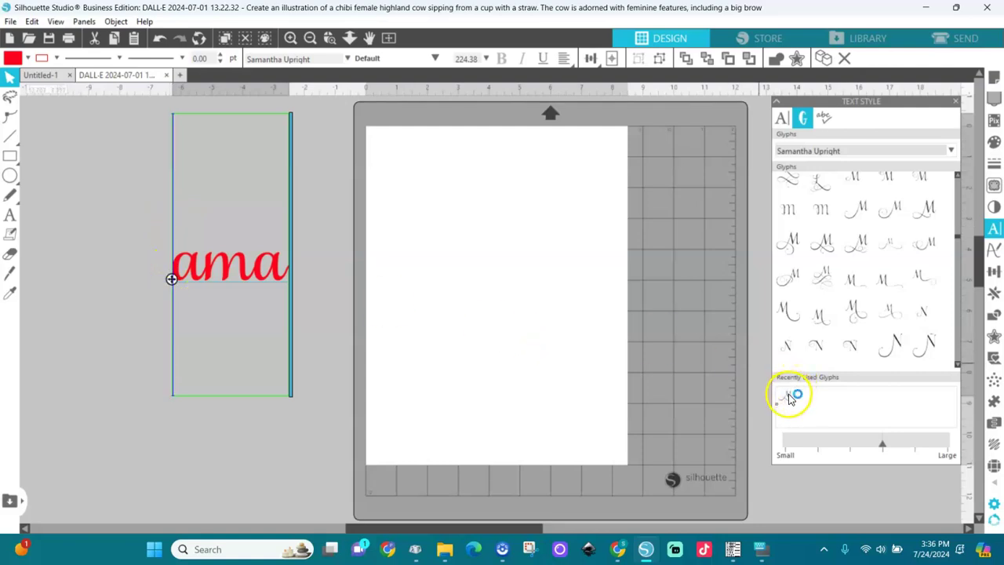
click(790, 396)
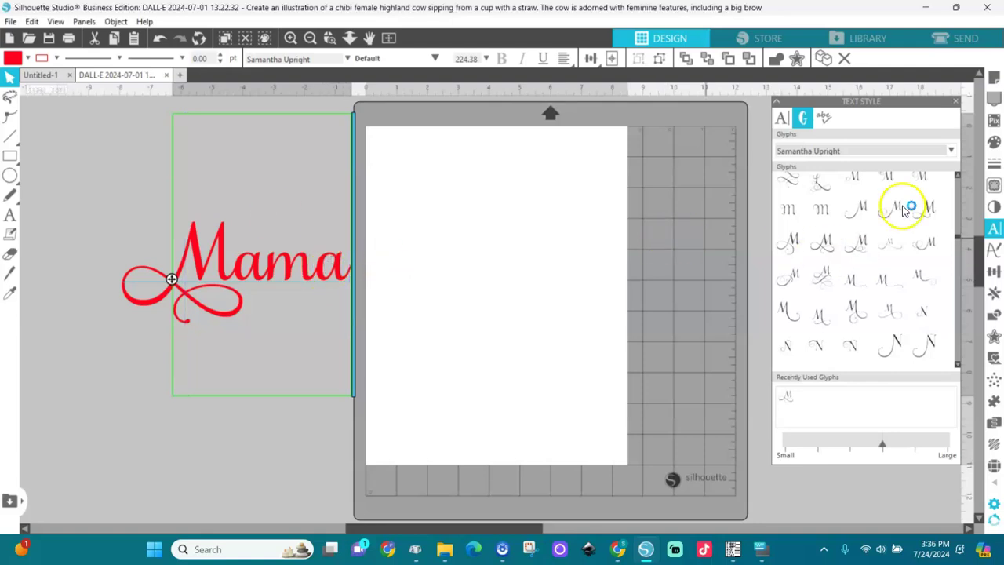
- Add the accented á glyph with a long curl sweeping over its top to the end of Mama
drag(957, 220, 956, 267)
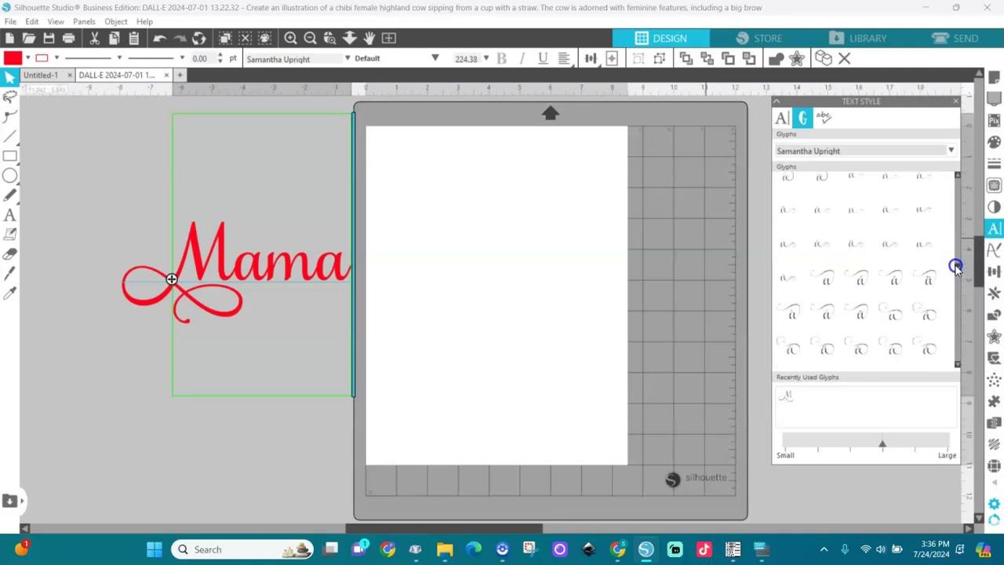
click(912, 318)
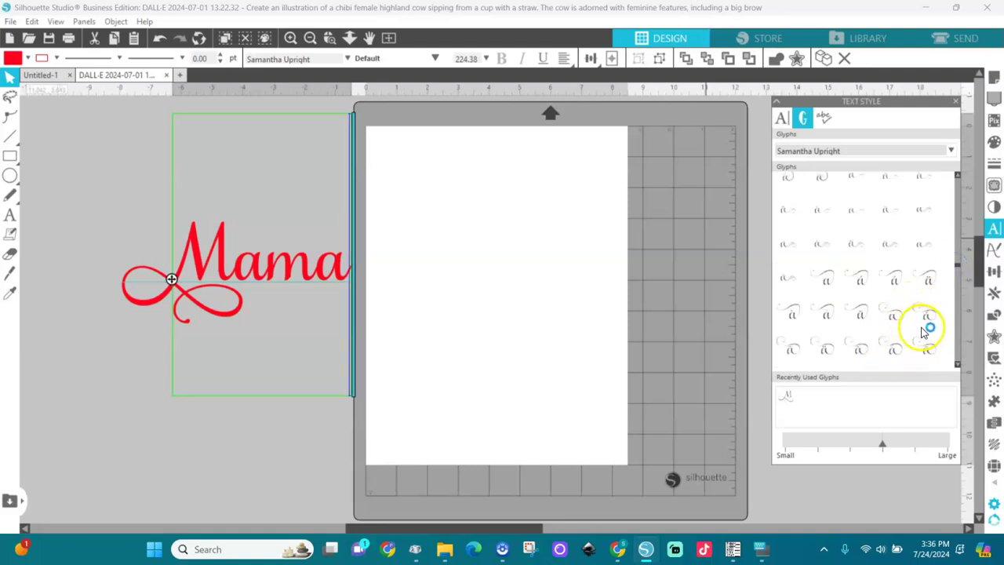
mouse_move(930, 320)
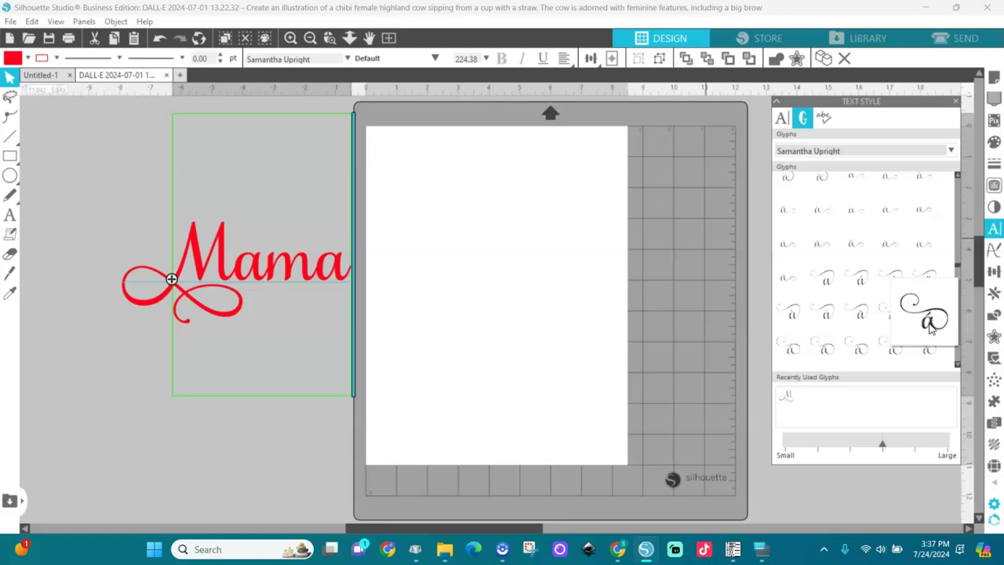
click(930, 328)
click(531, 303)
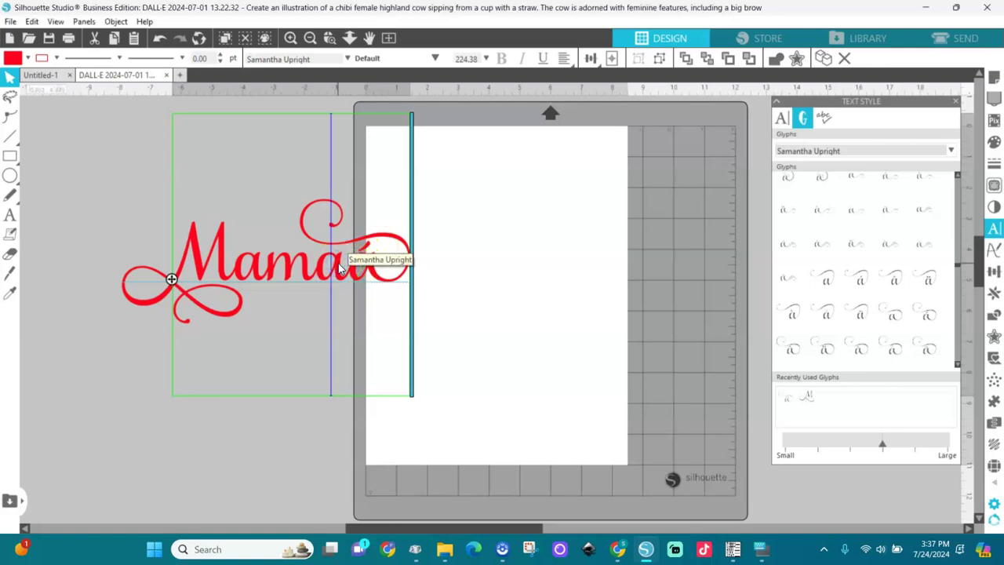
key(BackSpace)
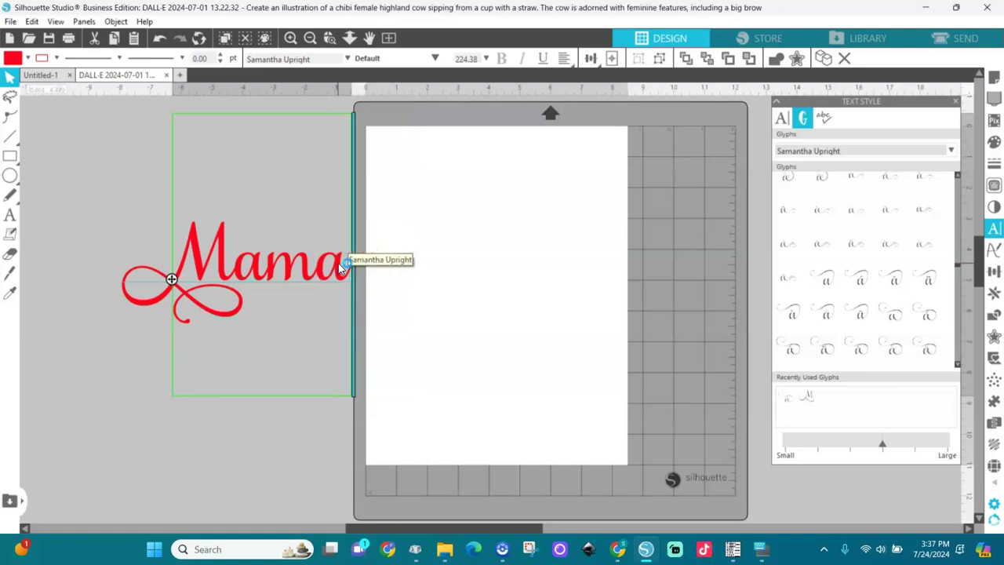
click(288, 266)
key(ctrl+z)
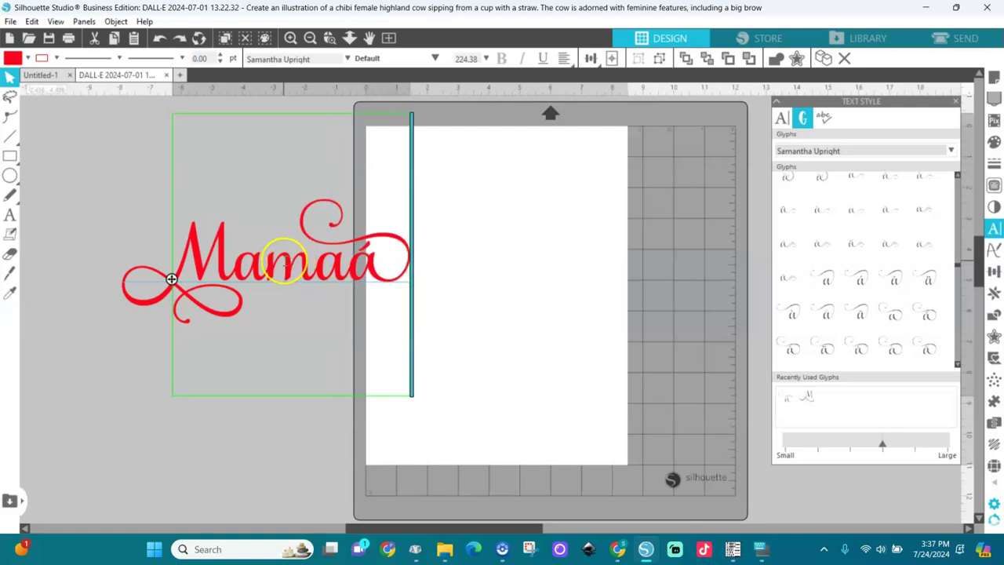
key(Right)
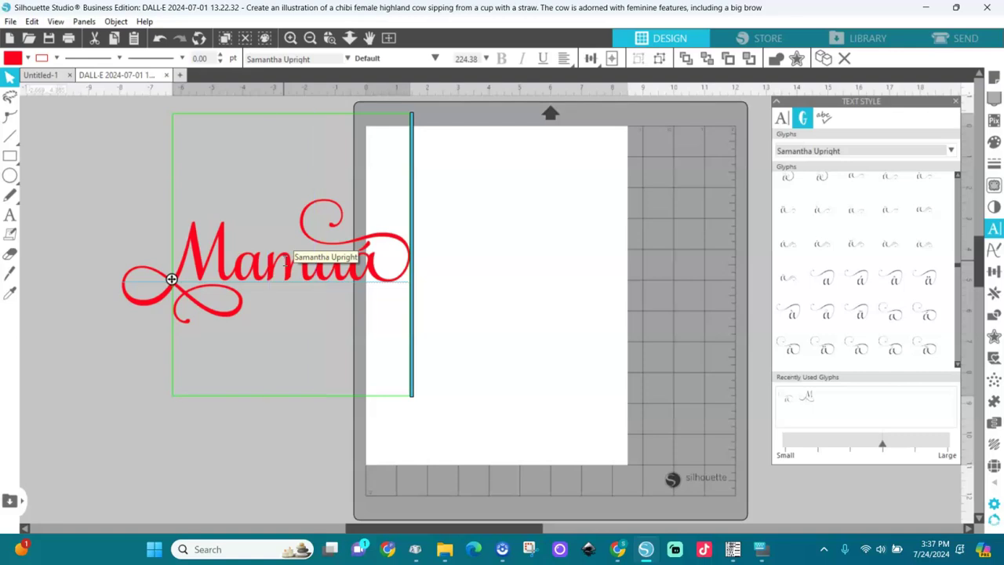
key(Right)
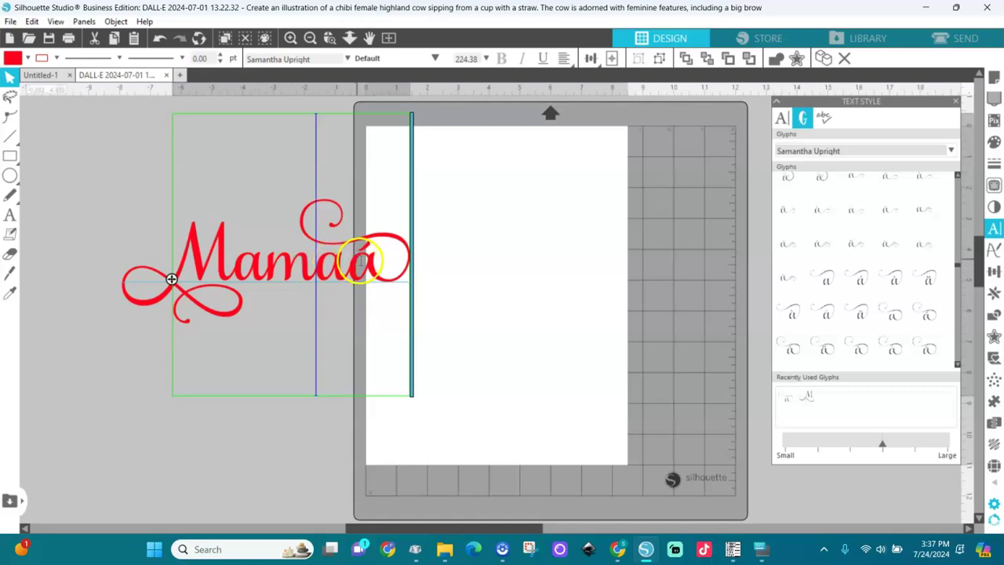
- Remove the last two letters and insert the recently used flourished á glyph as the word's final letter
click(398, 277)
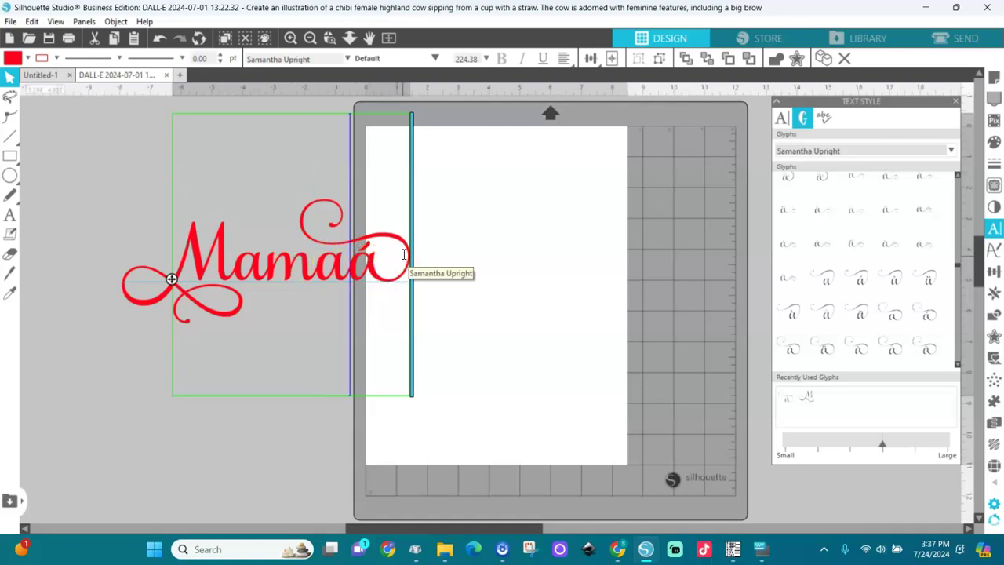
click(409, 244)
key(BackSpace)
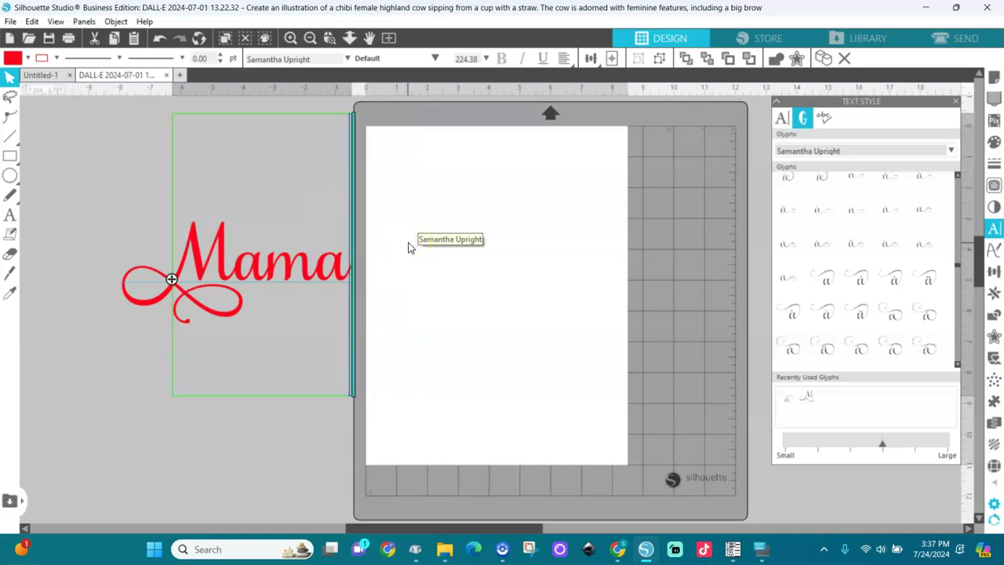
key(BackSpace)
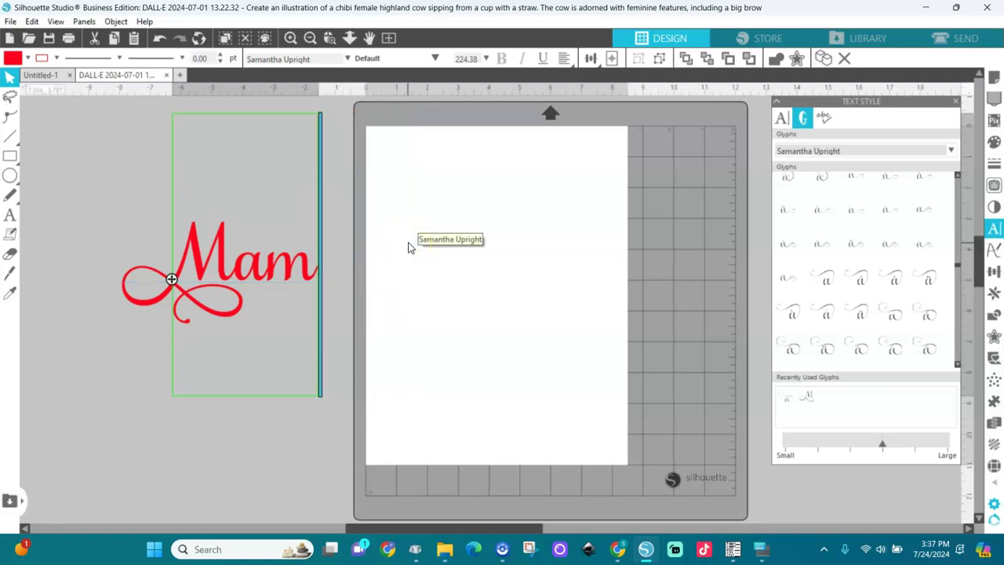
click(788, 398)
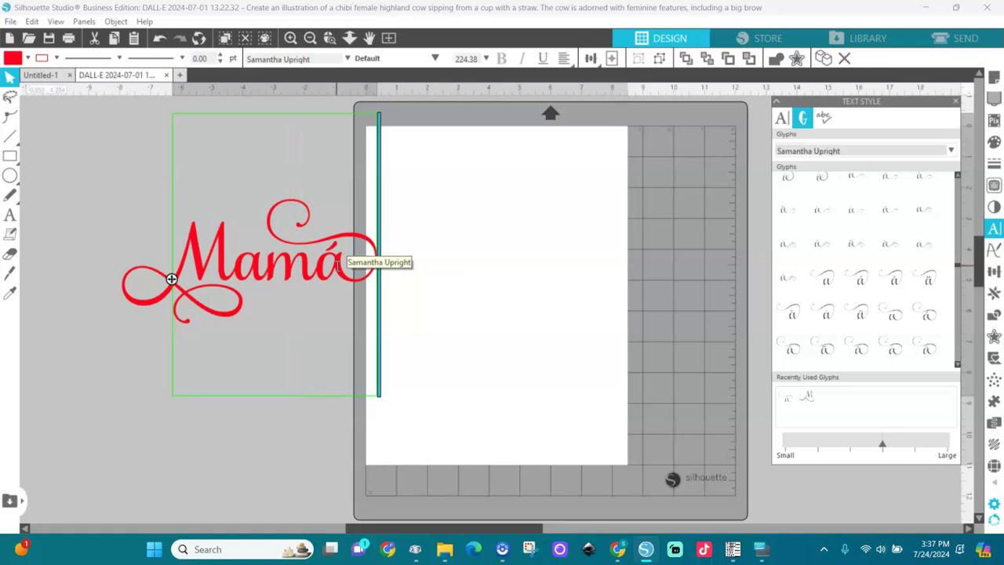
- Finish editing the text and weld the whole word
click(489, 273)
click(323, 272)
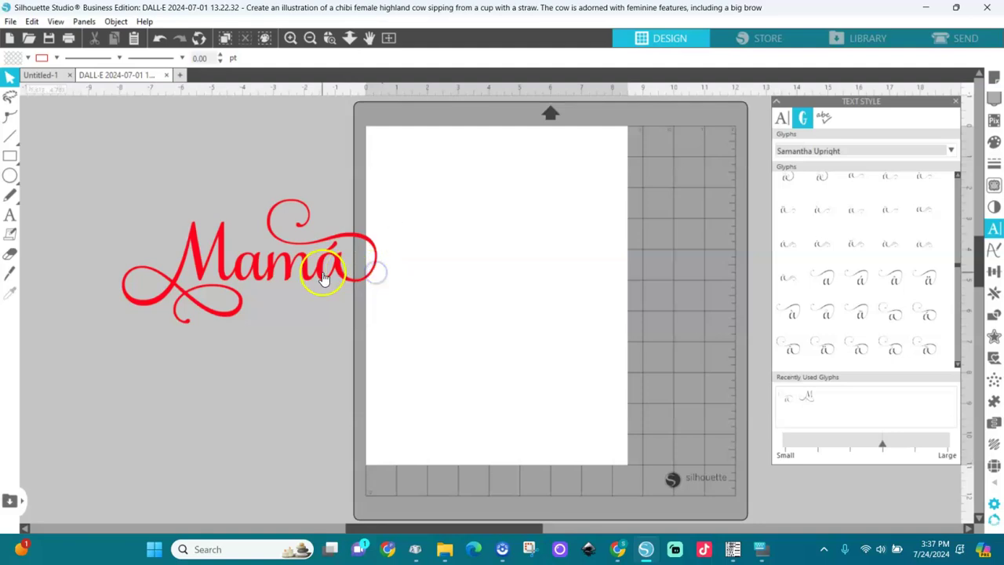
right_click(323, 272)
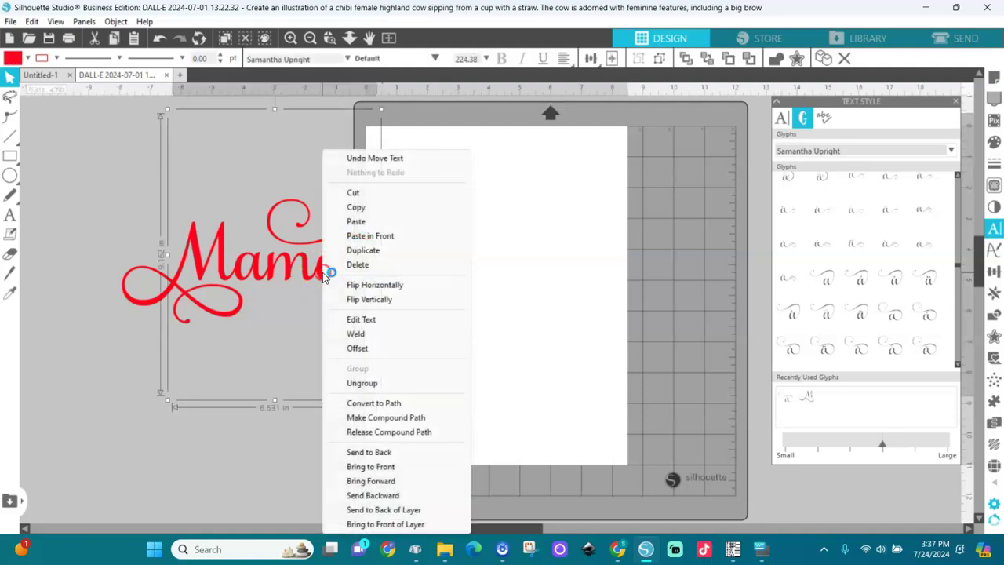
click(357, 334)
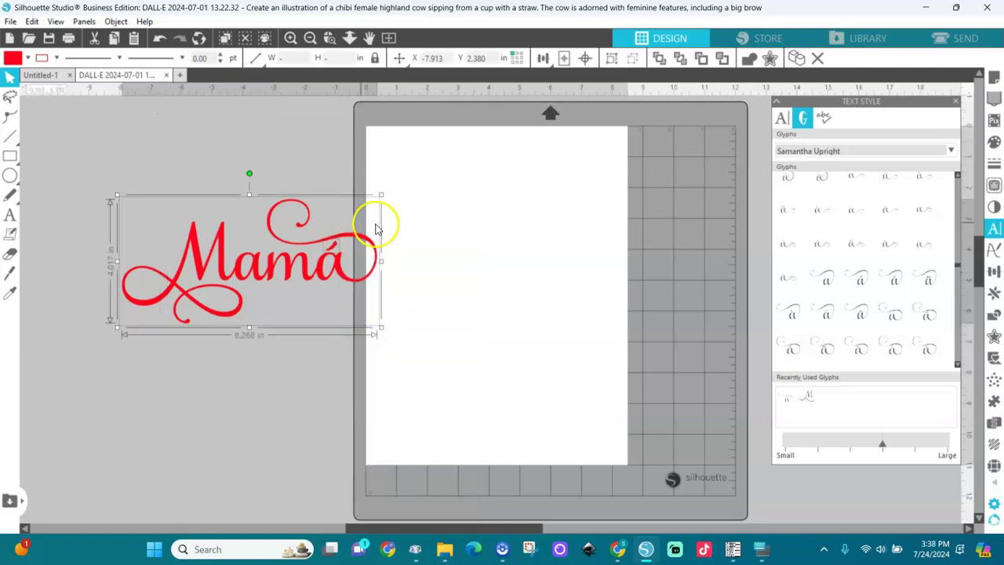
- Delete only the accent mark above the final letter of the welded word
click(422, 241)
click(335, 243)
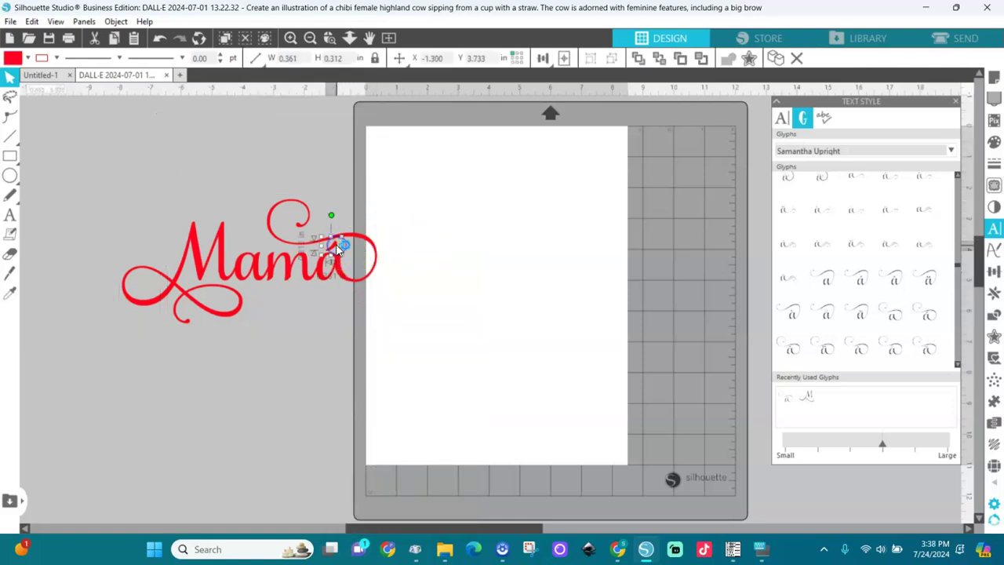
key(Delete)
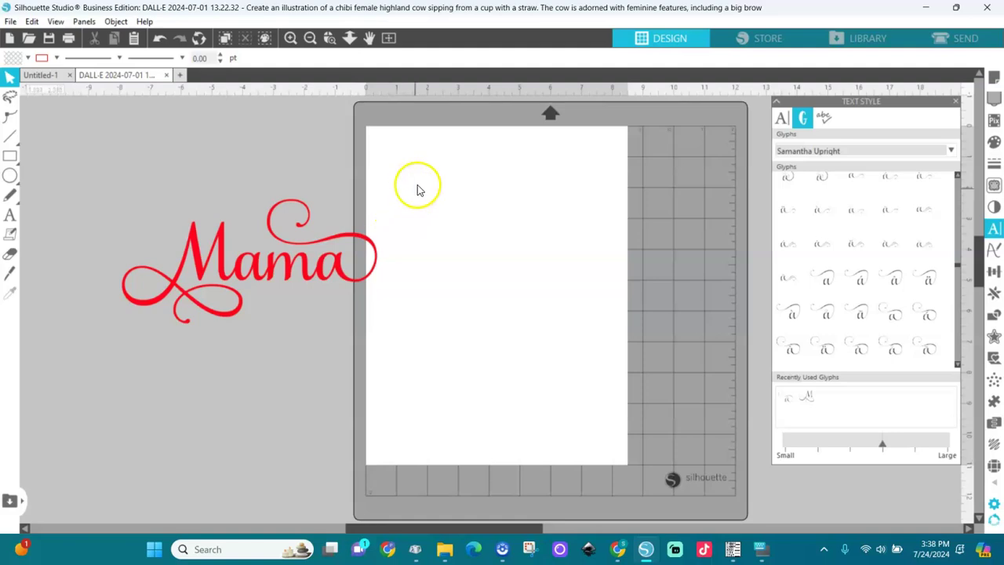
- Select all parts of the Mama design, move it onto the page and scale it down to about 6.5 in wide
drag(424, 168, 106, 382)
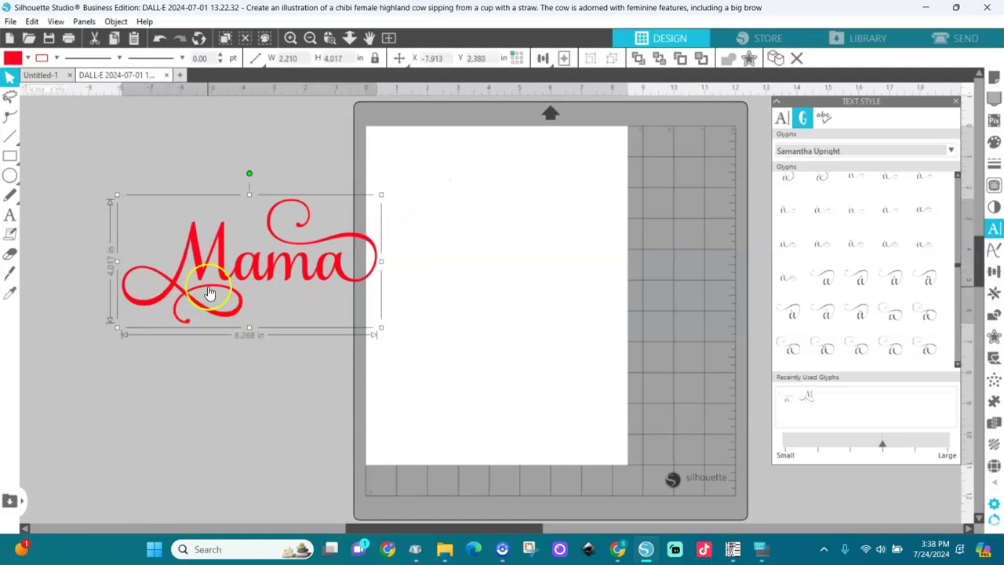
drag(268, 274, 514, 250)
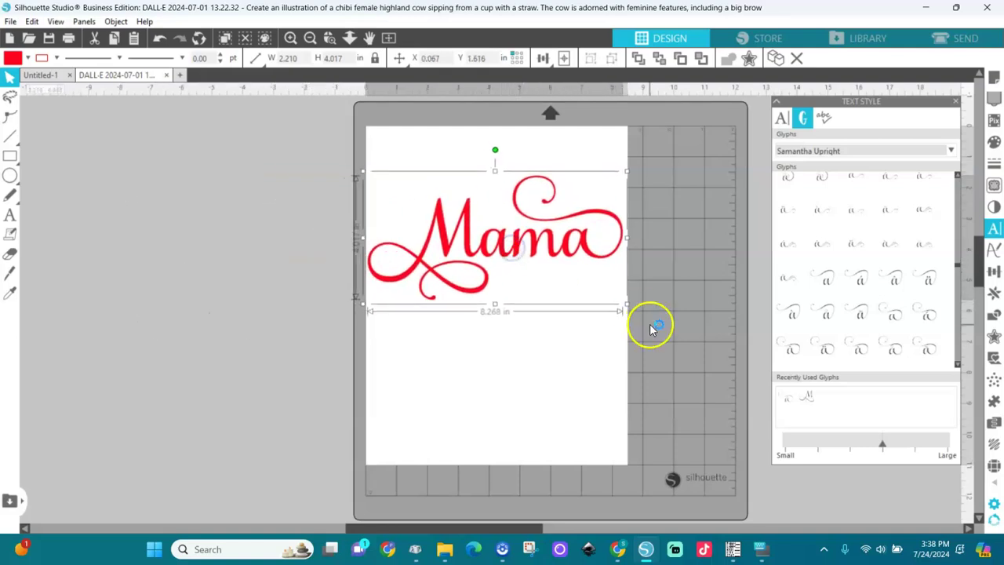
drag(627, 304, 575, 281)
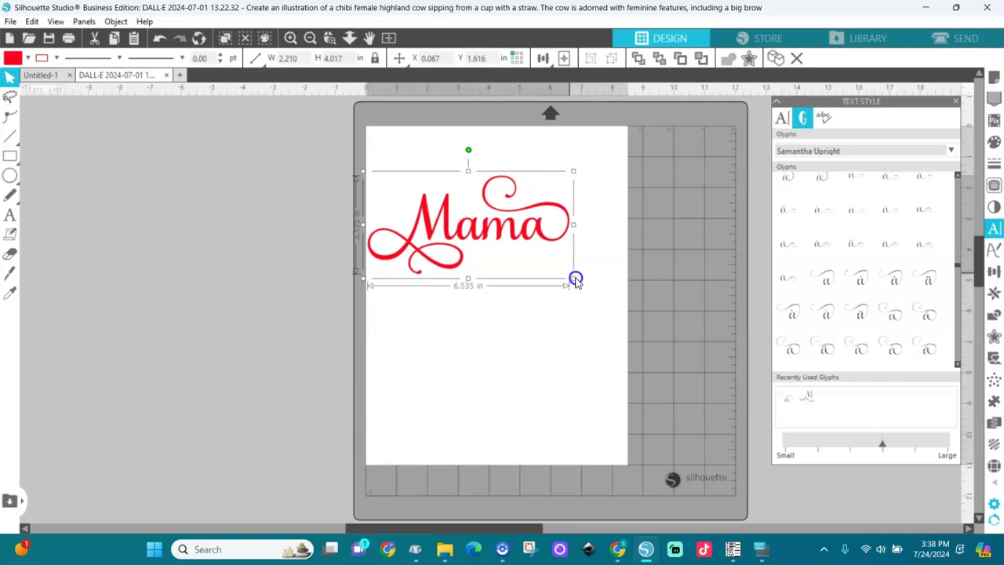
drag(520, 225, 538, 259)
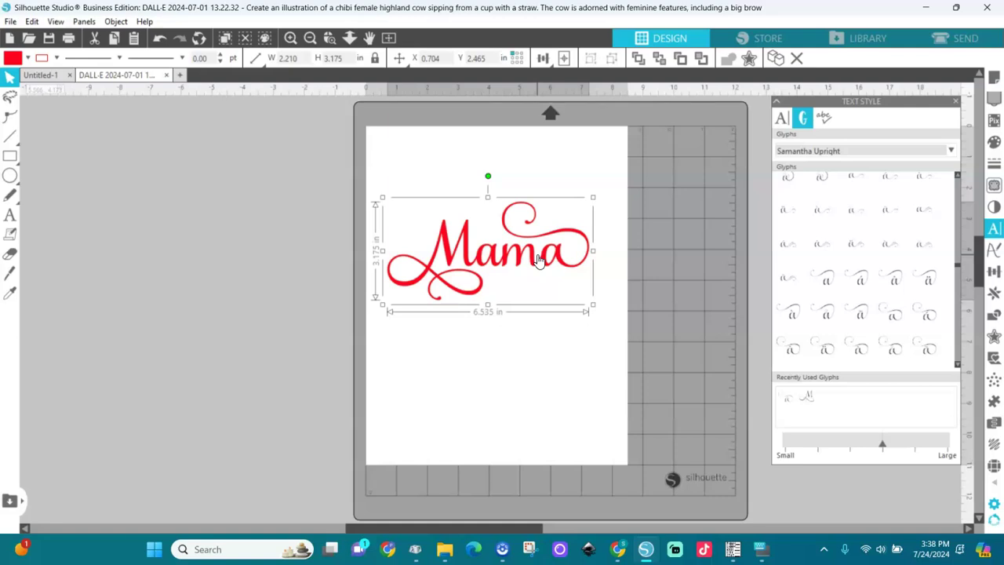
click(693, 150)
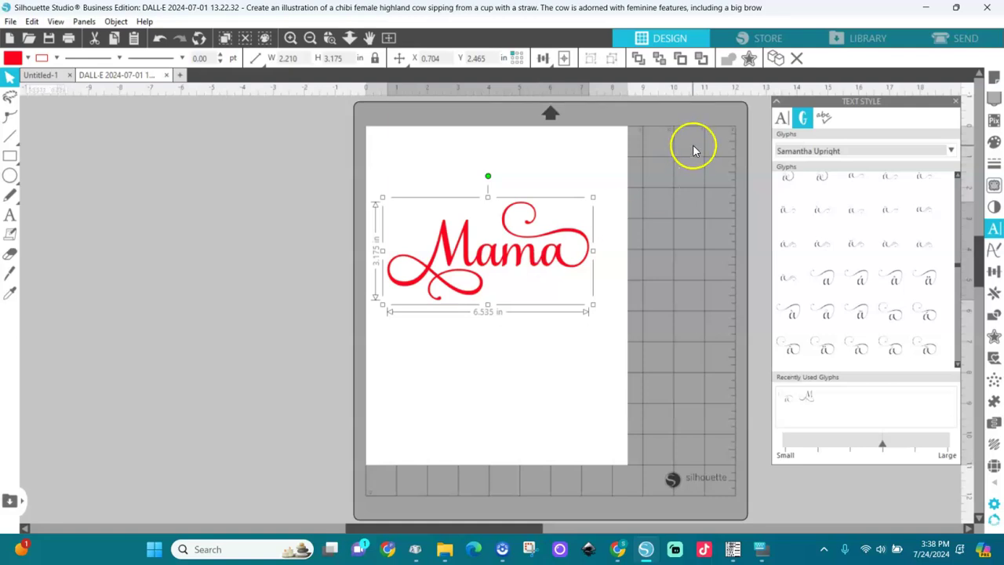
- Add the text Sports in Arial on the empty area beside the page and enlarge it to about 7.4 in wide
click(782, 122)
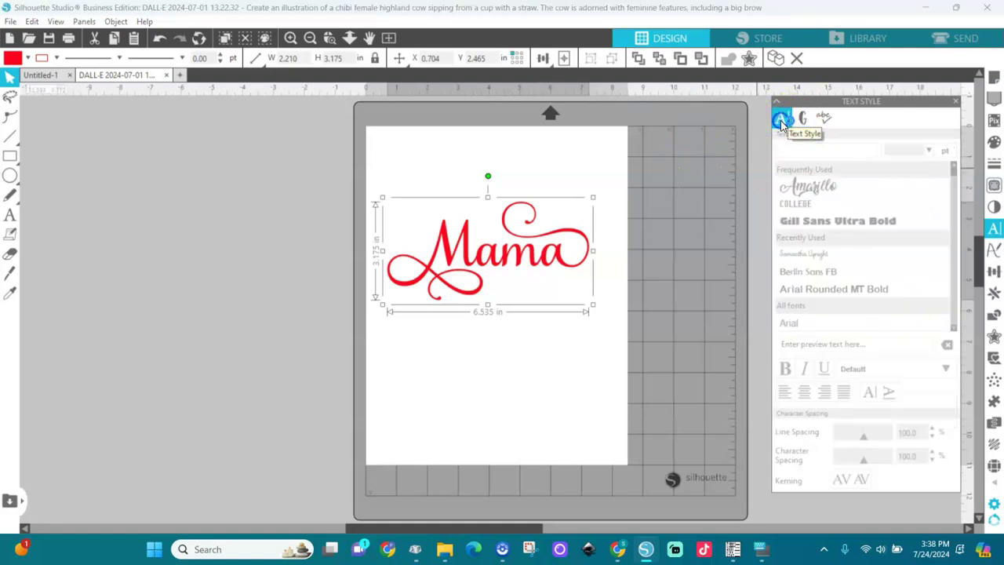
click(10, 215)
click(133, 317)
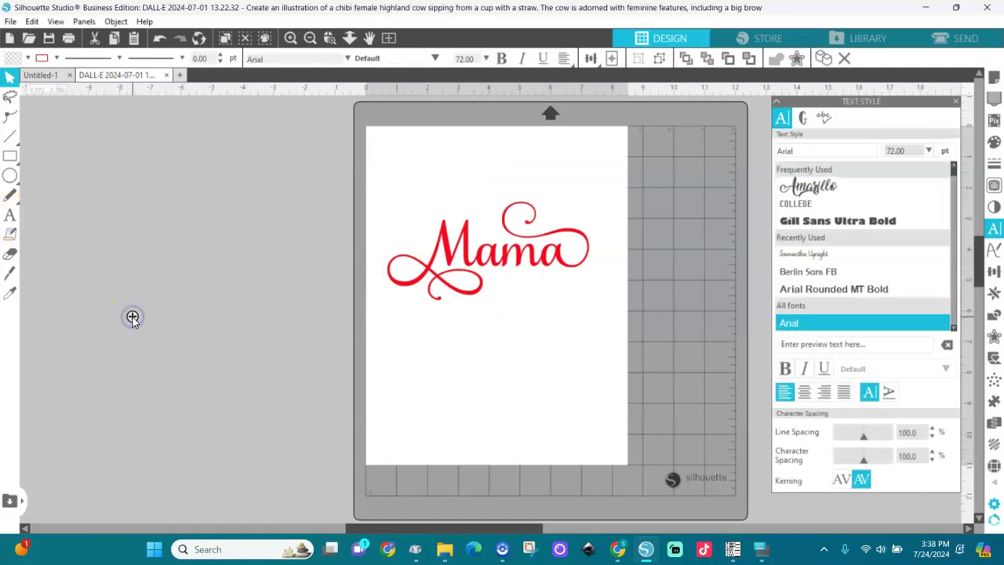
text(Sl)
text(po)
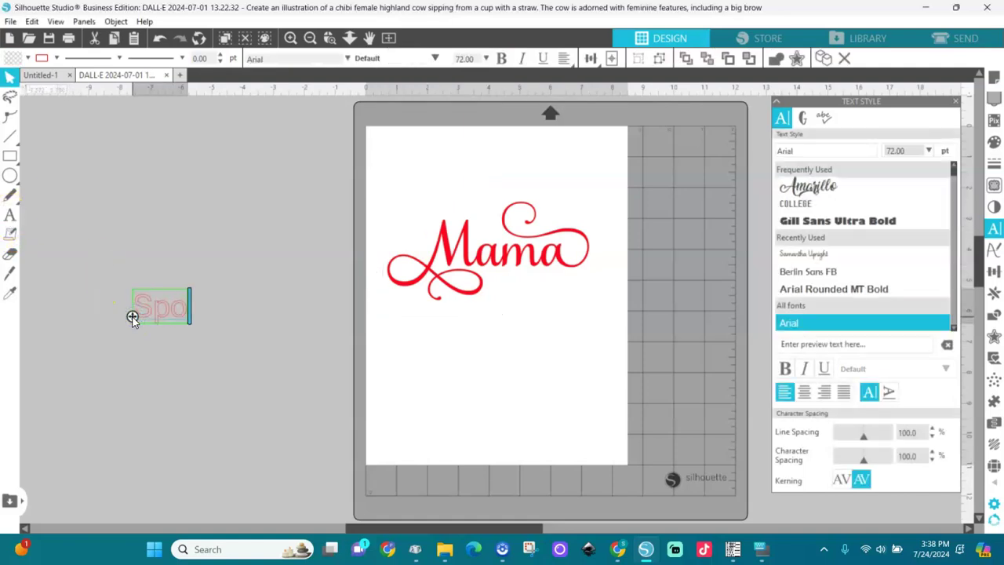
text(rts)
click(40, 134)
click(191, 312)
drag(227, 283, 359, 205)
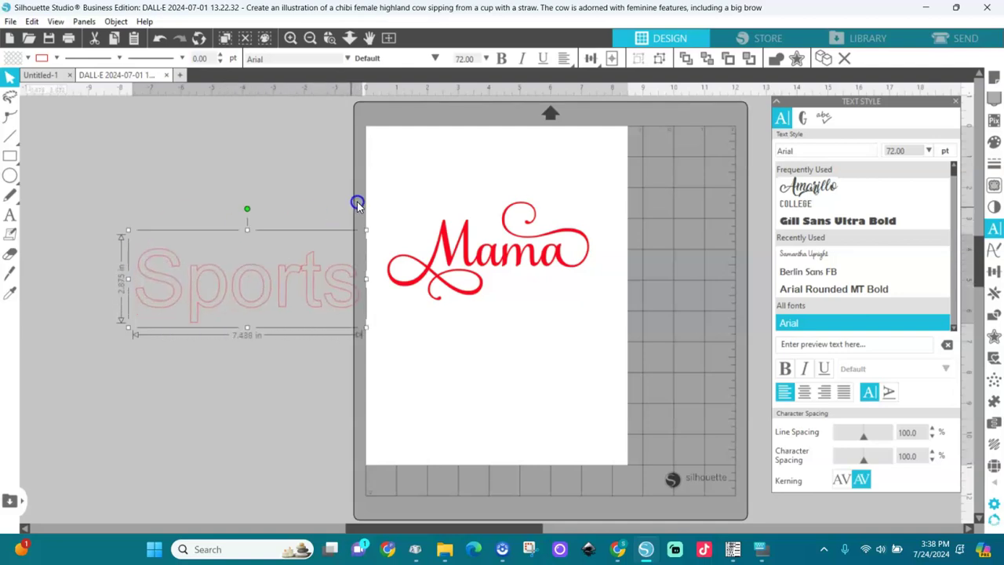
- Fill the Sports text with blue, choose a red line colour for it, and place it on the page below Mama
click(27, 58)
click(74, 79)
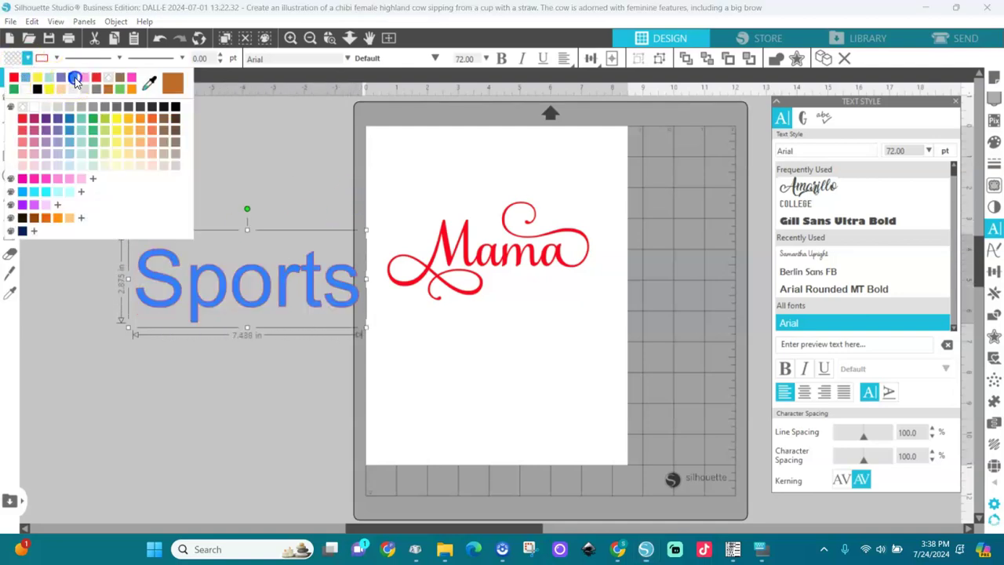
click(56, 58)
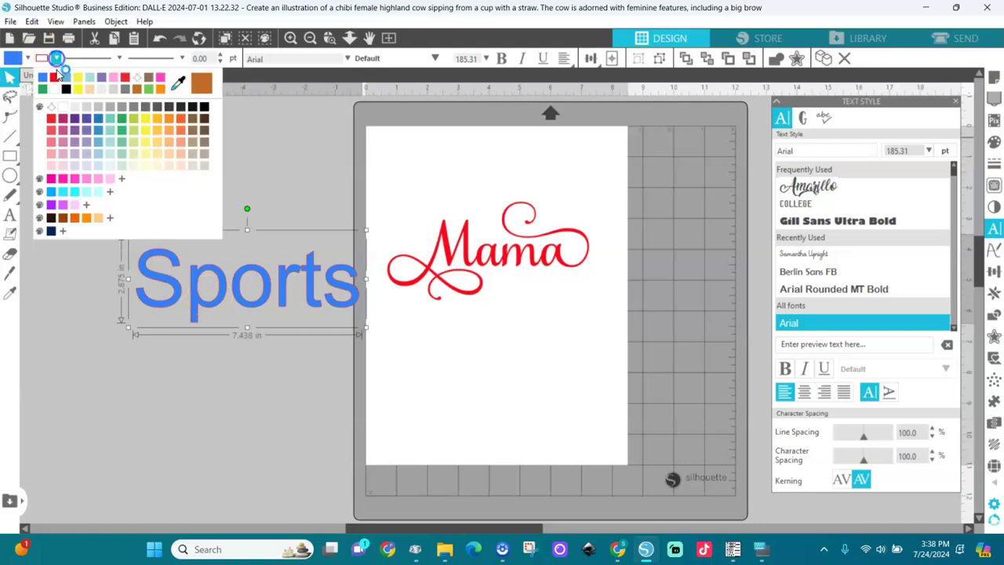
click(129, 77)
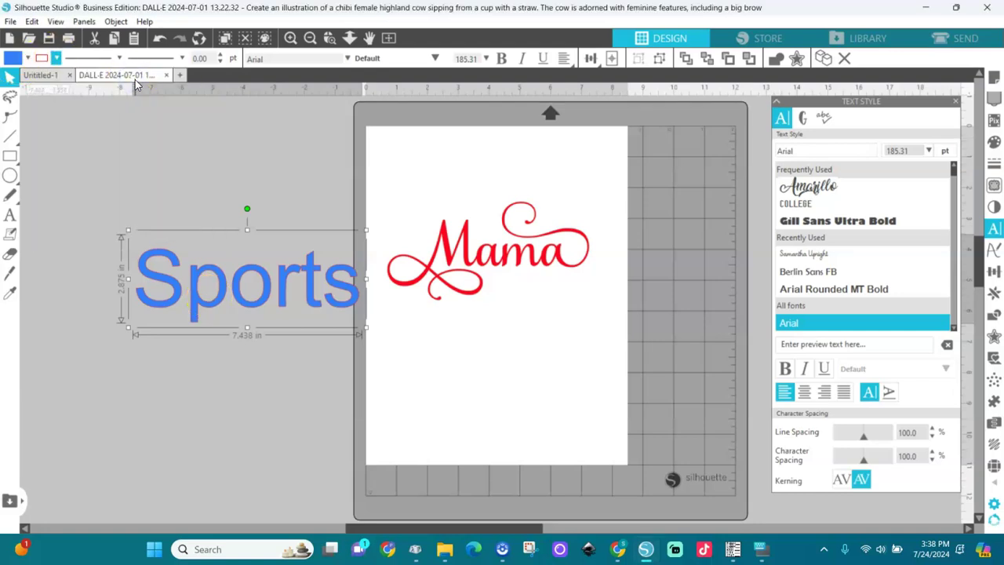
click(56, 58)
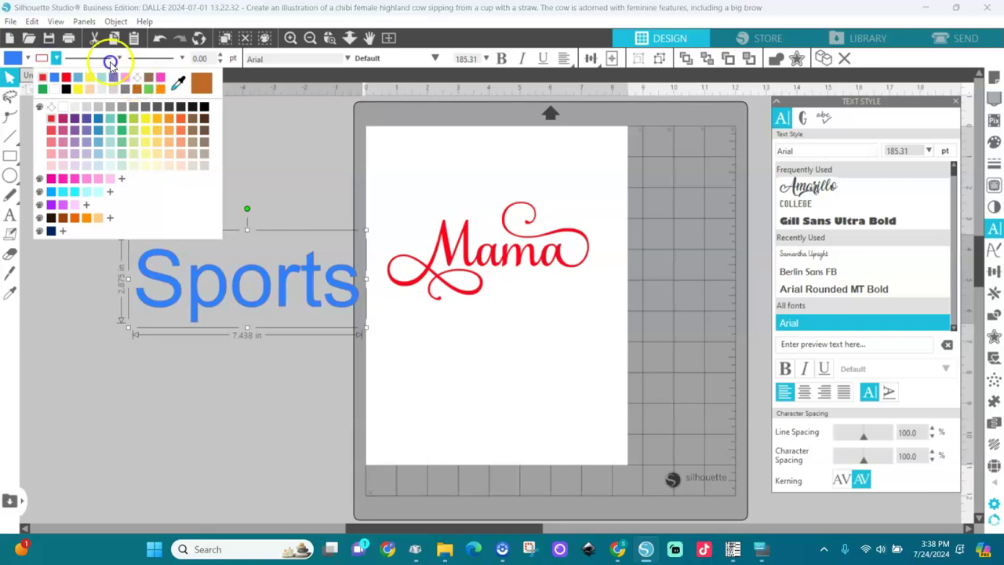
click(110, 63)
drag(238, 298, 482, 391)
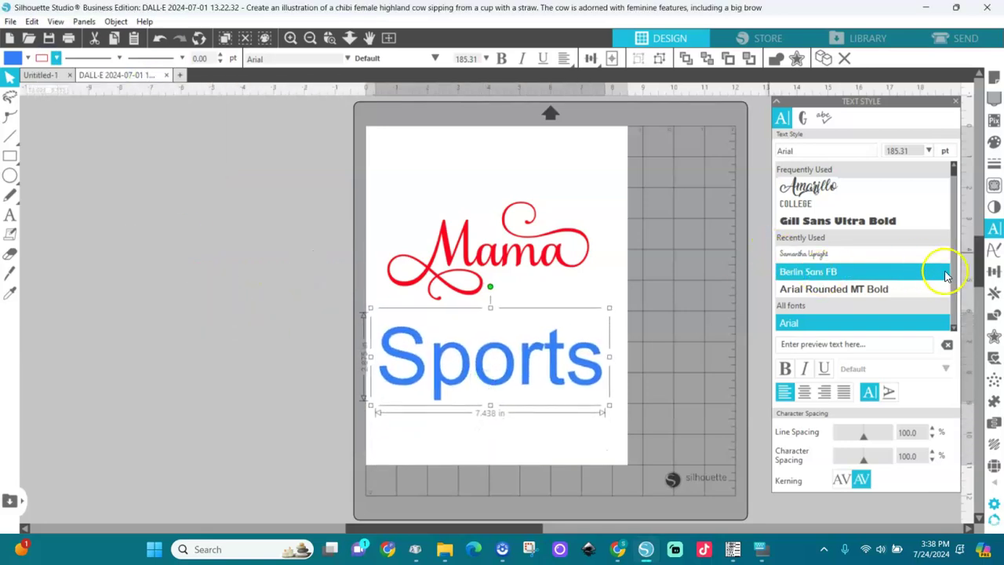
- Try a series of fonts on the Sports text, from Arial Rounded MT Bold to Bell MT, and settle on Bauhaus 93
click(847, 293)
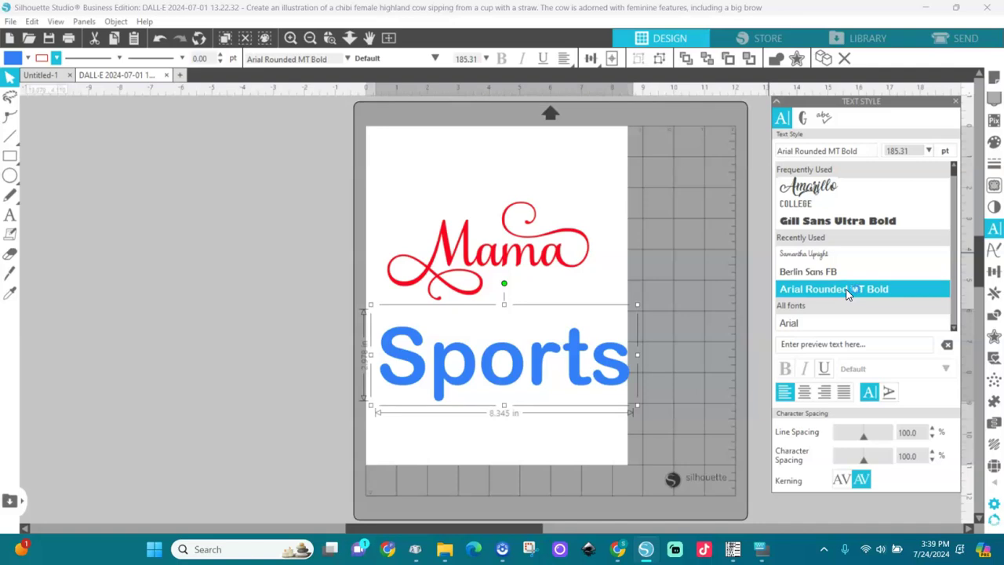
key(Down)
key(Down)
key(Down)
key(Down)
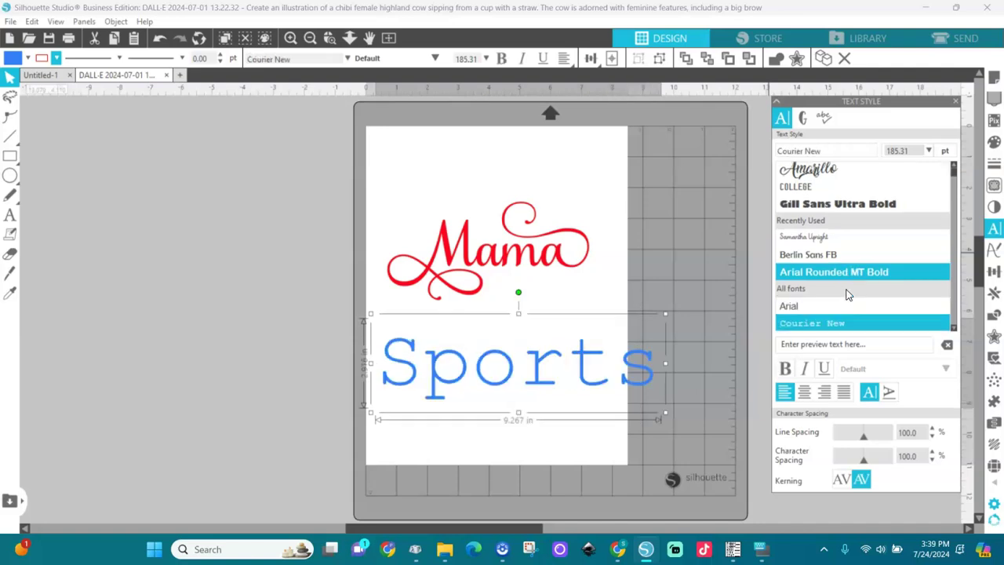
key(Down)
key(Down)
key(Down)
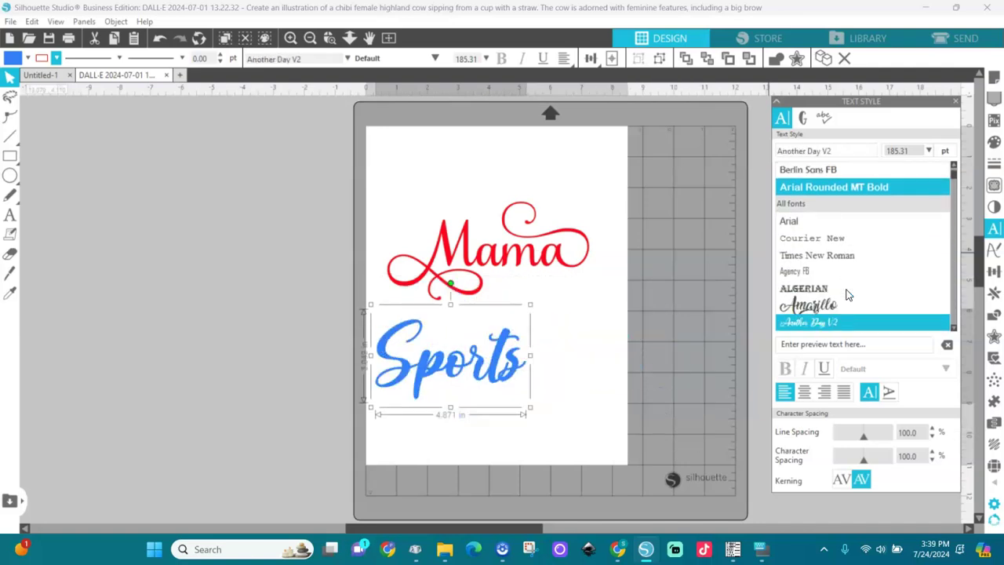
key(Down)
key(Down)
key(Down)
key(Down)
key(Down)
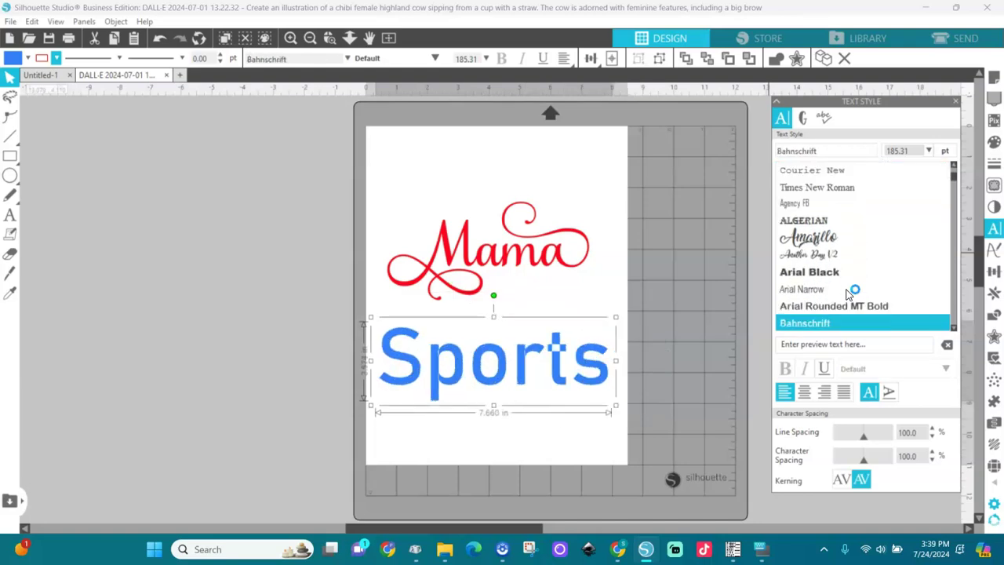
key(Down)
key(Down)
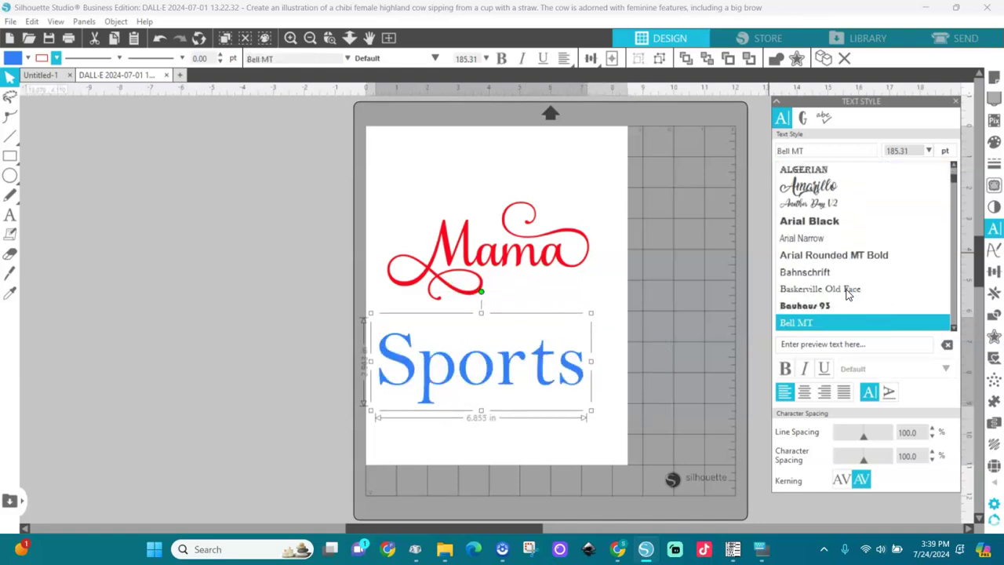
key(Up)
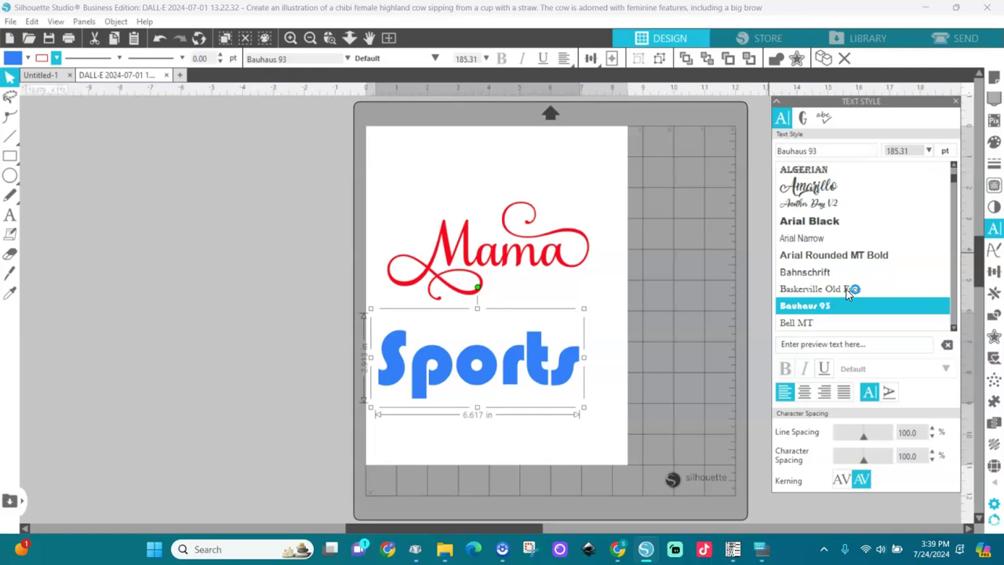
- Examine the glyph set of Bauhaus 93 for decorative letter variants
click(802, 117)
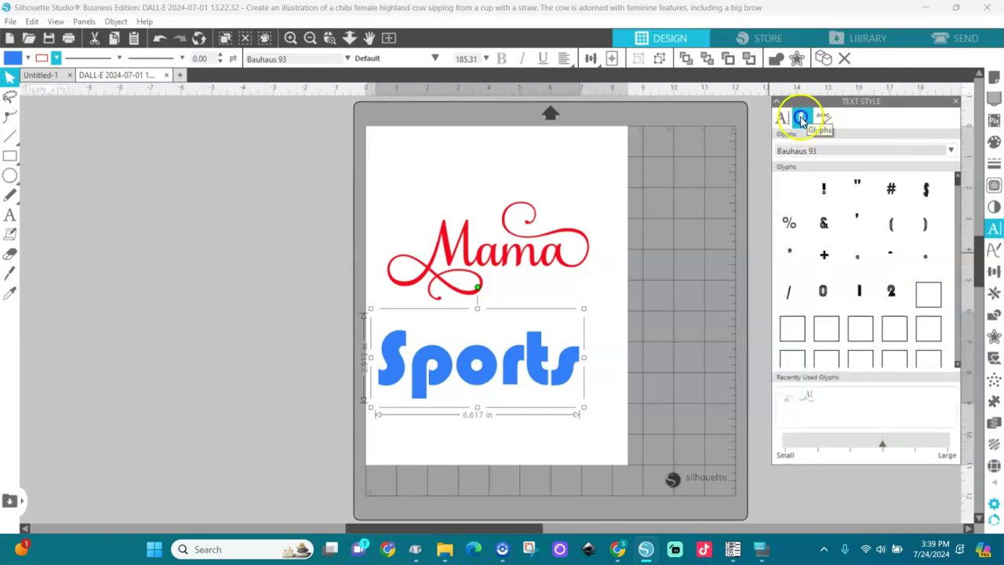
scroll(959, 334, down, 5)
scroll(959, 334, down, 7)
scroll(958, 333, down, 6)
scroll(959, 331, down, 2)
scroll(958, 333, down, 1)
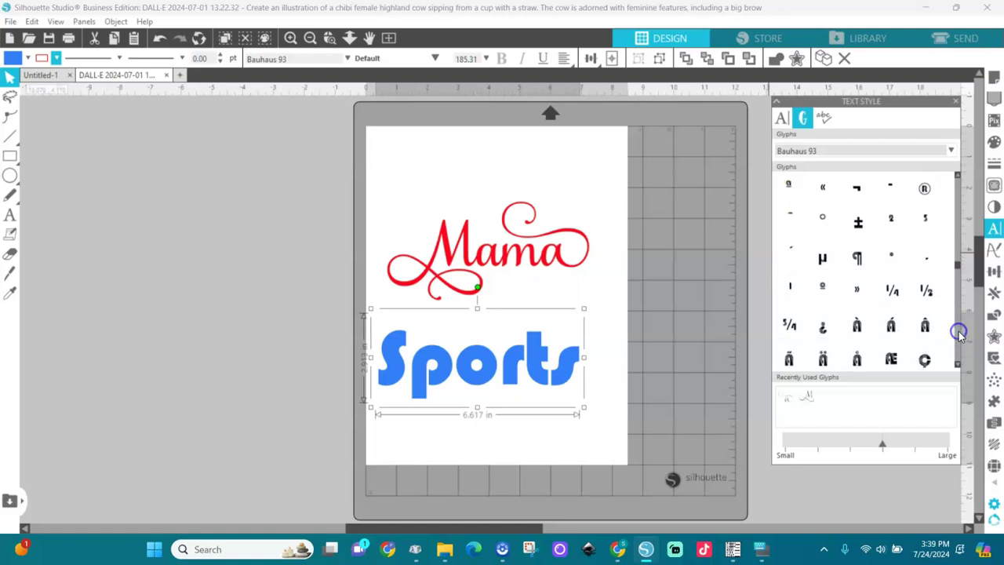
- Change the font of the Sports text to Krinkes Decor PERSONAL USE
click(782, 119)
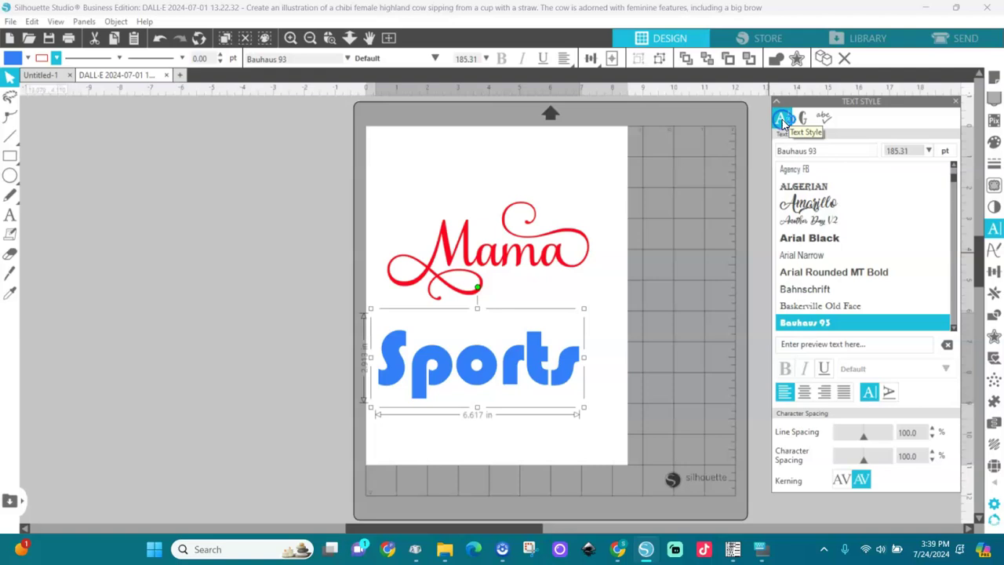
click(826, 150)
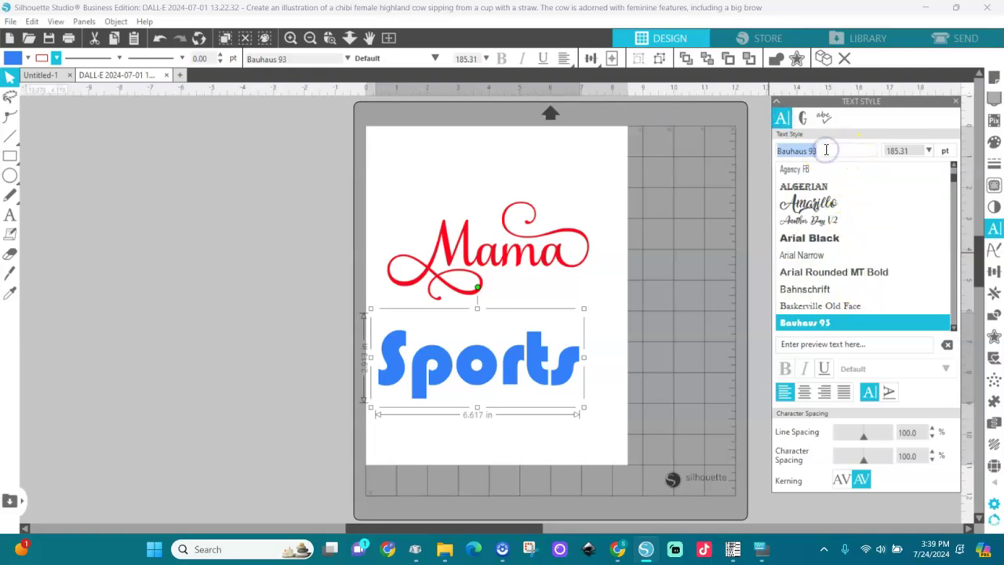
text(kr)
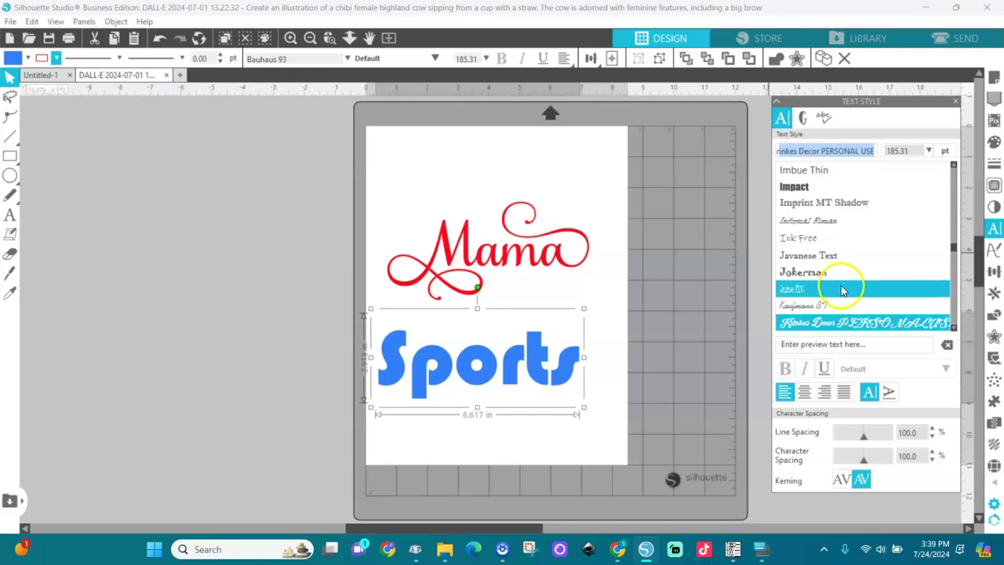
click(855, 324)
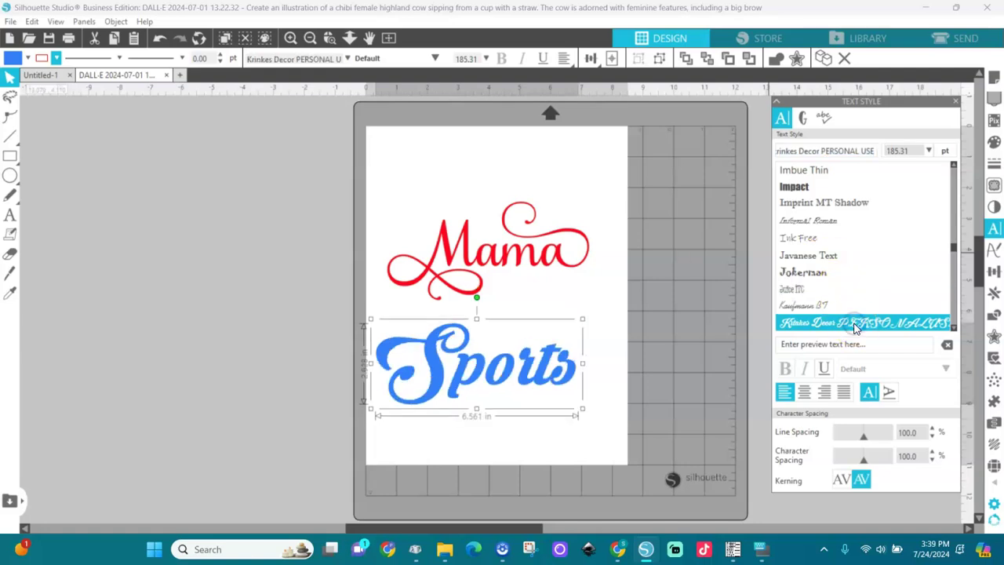
click(954, 253)
drag(954, 253, 954, 229)
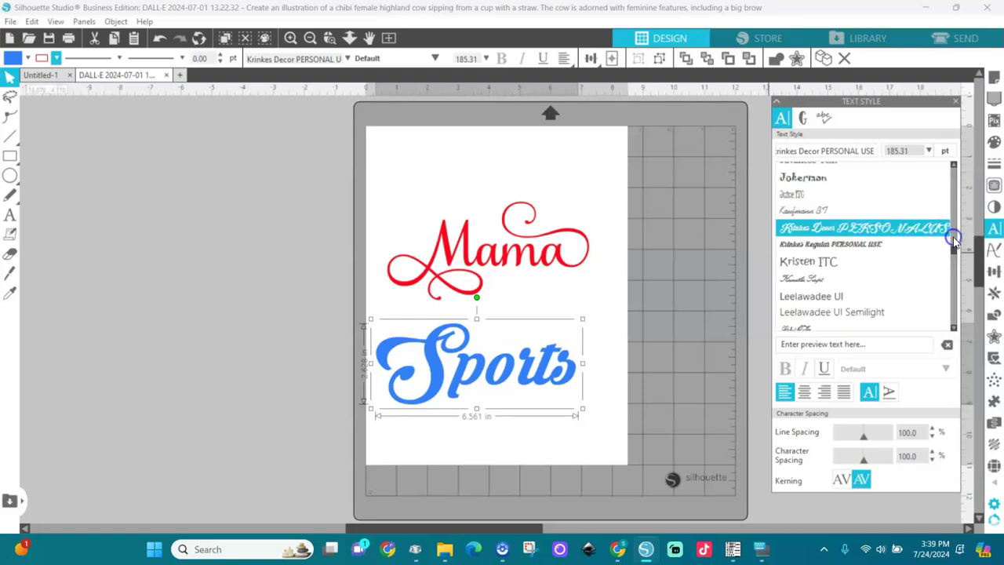
- Examine the glyph set of Krinkes Decor PERSONAL USE for swashes and decorative letter variants
click(803, 117)
click(951, 295)
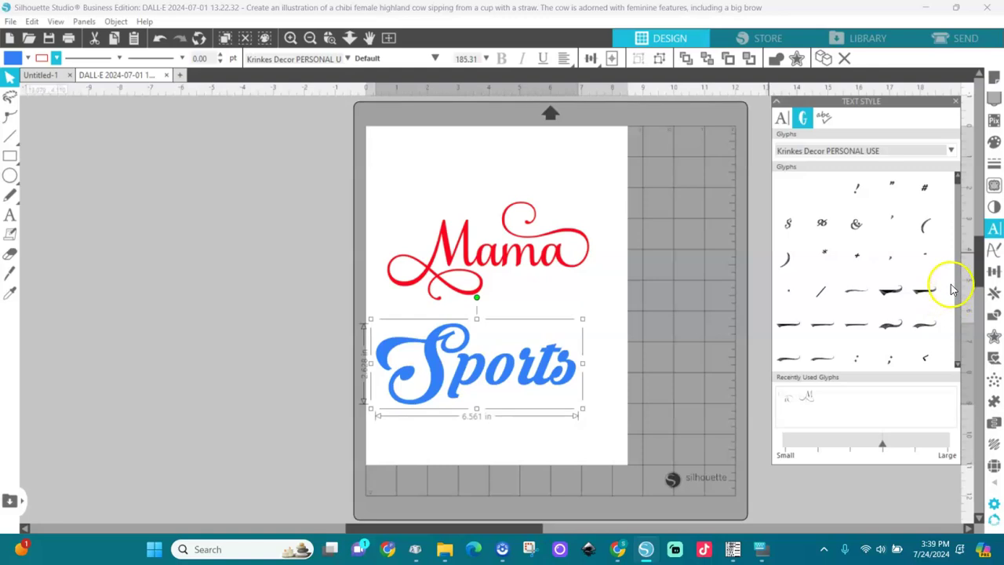
click(958, 270)
click(958, 269)
click(959, 269)
click(959, 269)
click(958, 269)
click(959, 269)
click(958, 269)
click(959, 269)
click(959, 269)
click(959, 269)
click(959, 269)
click(958, 269)
click(958, 269)
click(959, 269)
click(958, 269)
click(958, 269)
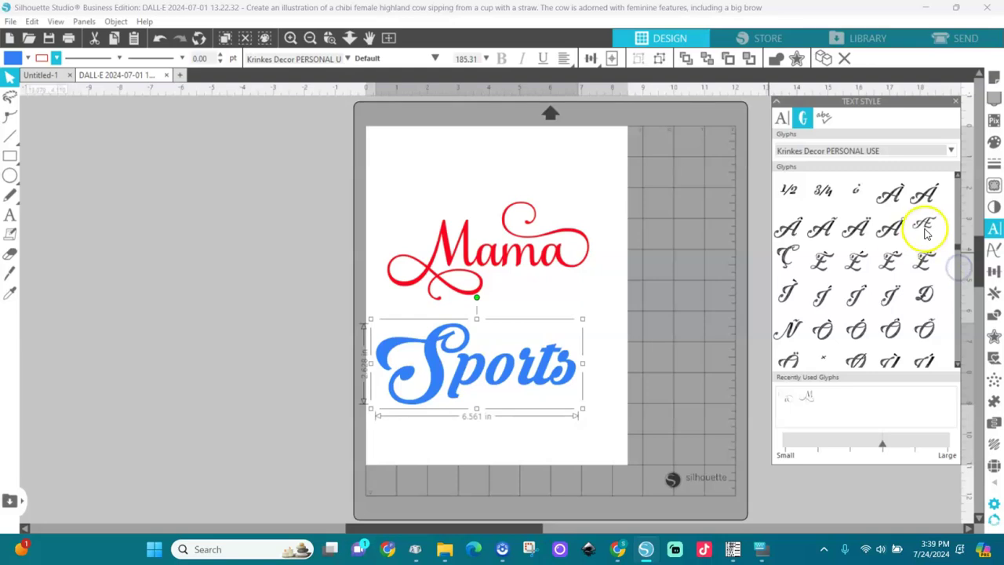
click(958, 328)
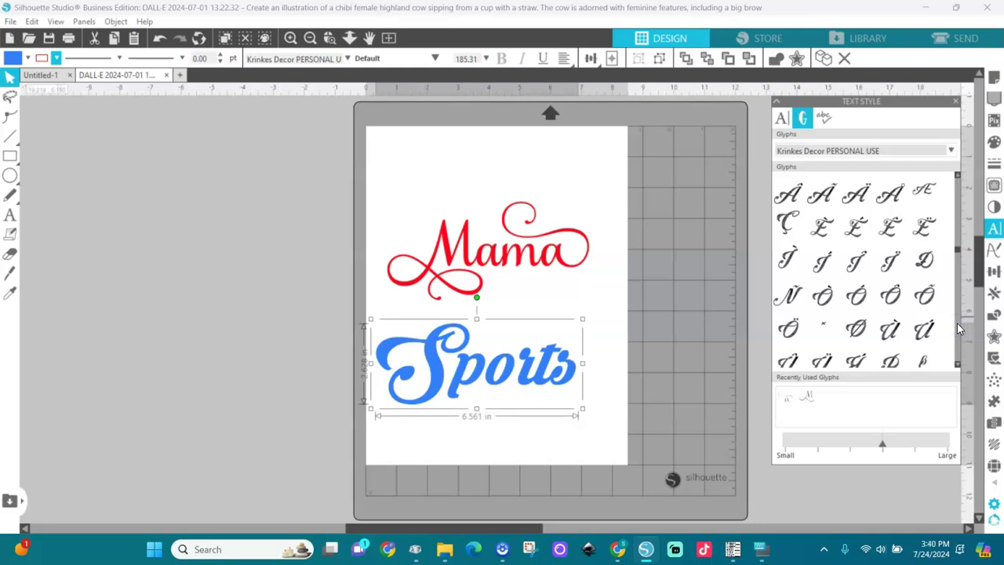
click(957, 325)
click(957, 325)
click(957, 325)
click(957, 325)
click(957, 325)
click(956, 324)
click(957, 324)
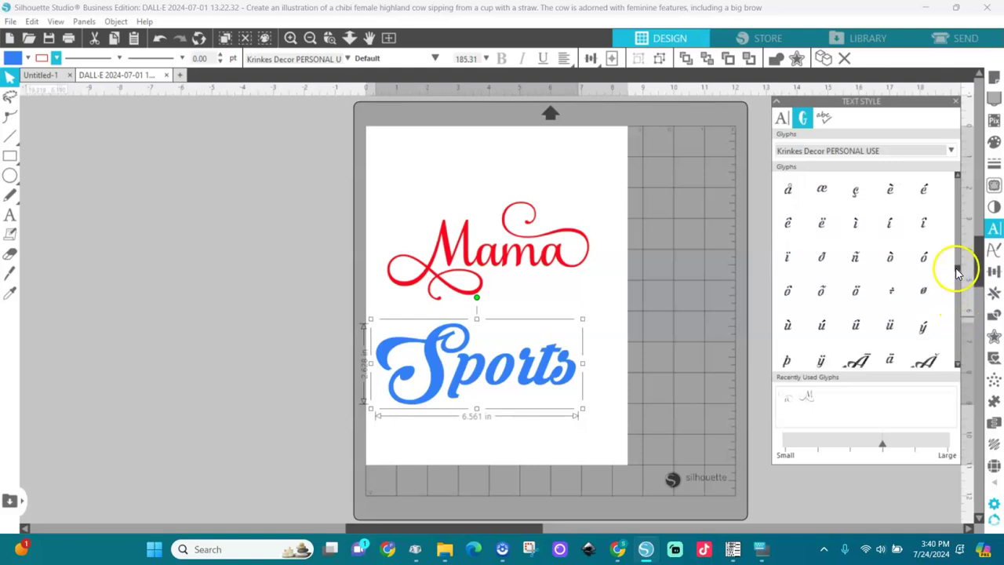
click(957, 296)
drag(956, 297, 953, 317)
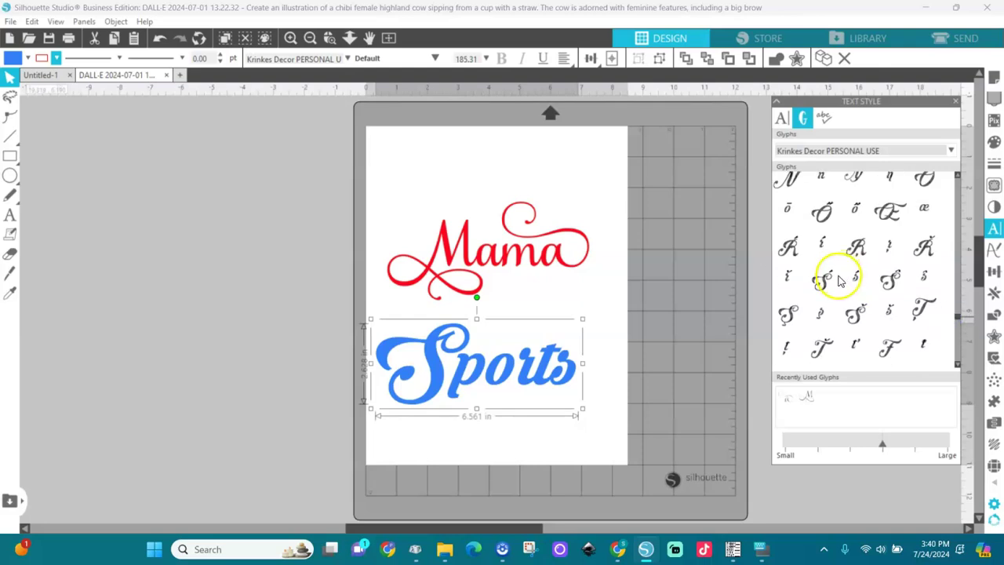
- Inspect the alternate capital S glyphs and the remaining glyphs near the end of the font's set
click(857, 314)
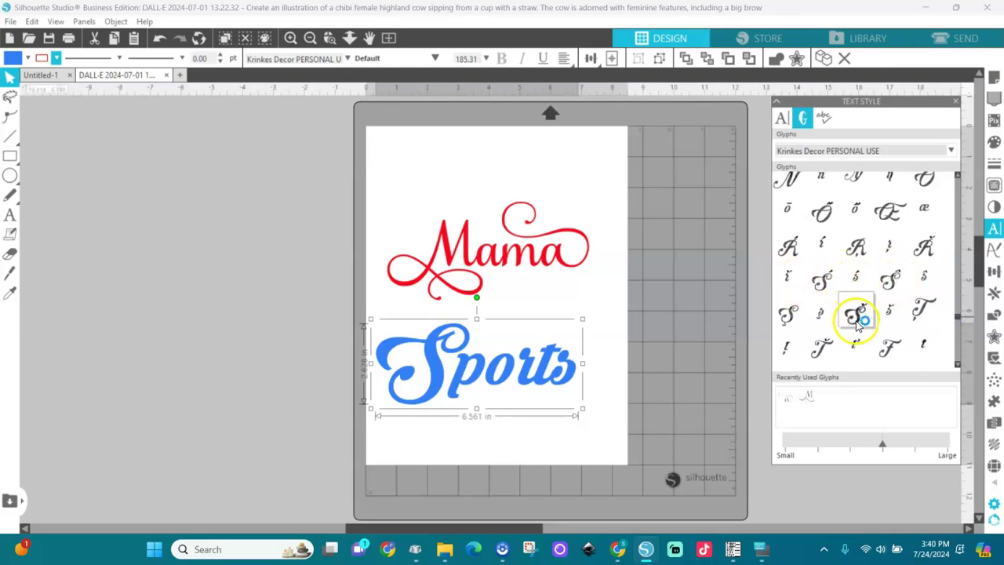
mouse_move(790, 320)
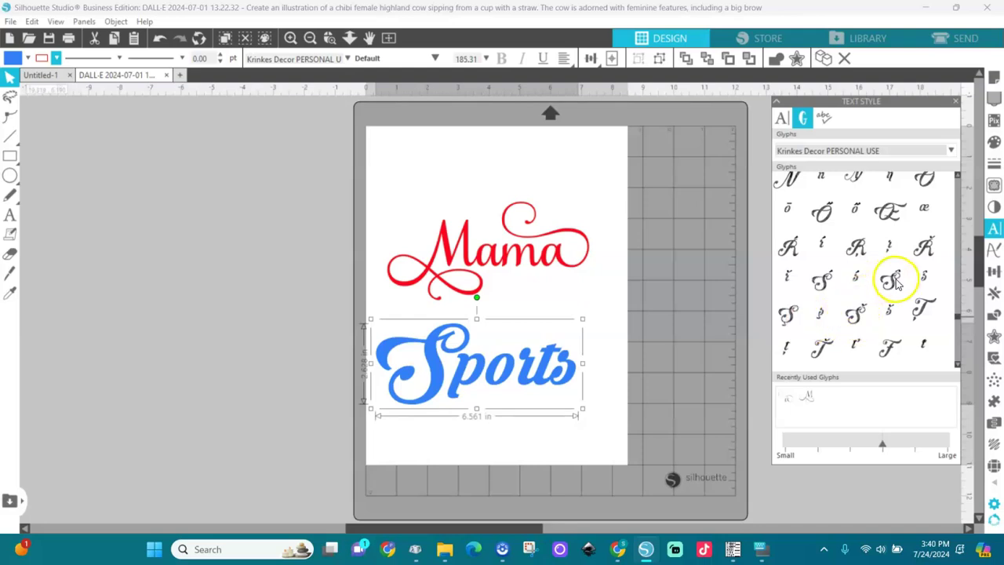
click(956, 341)
click(956, 347)
click(957, 346)
click(957, 347)
click(957, 346)
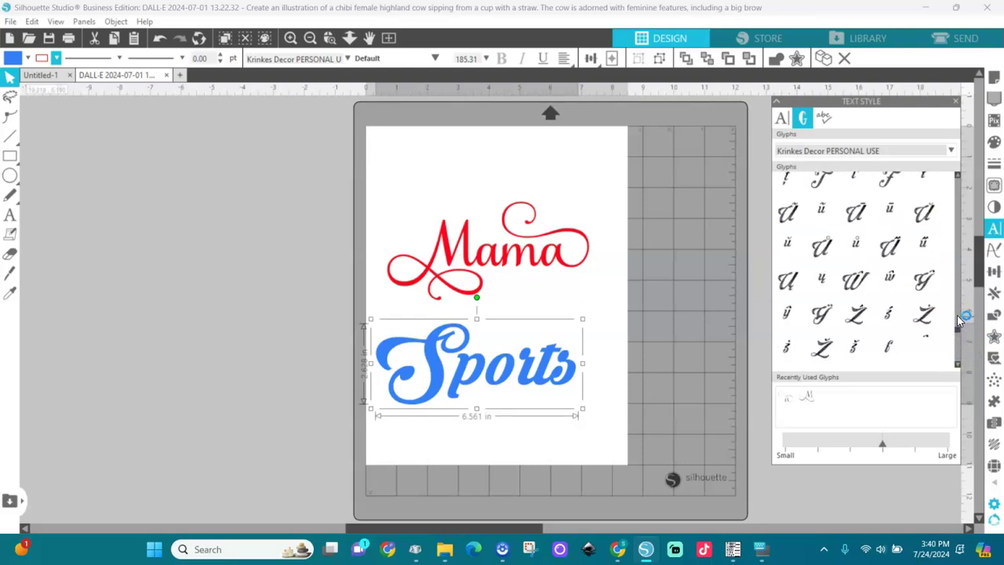
click(956, 284)
click(956, 283)
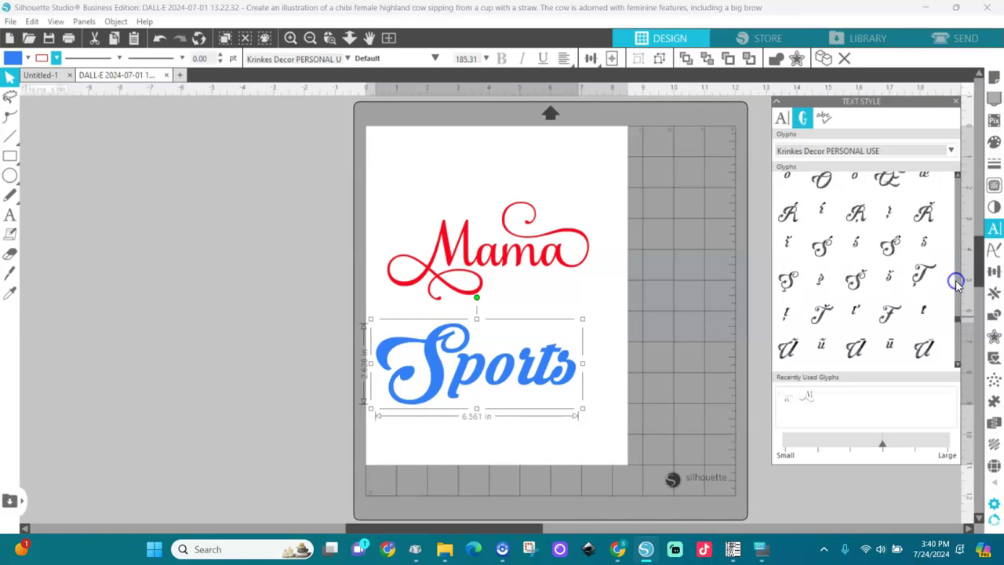
- Try the DIGIT TWO swash at the end of Sports, and replace it with the long tail swash listed just before the colon
drag(959, 322, 956, 186)
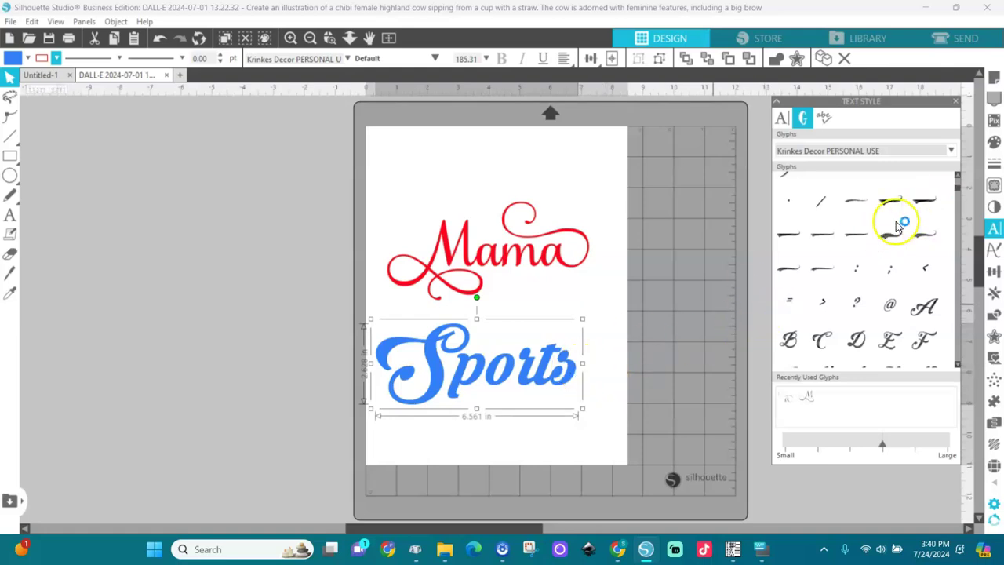
mouse_move(925, 203)
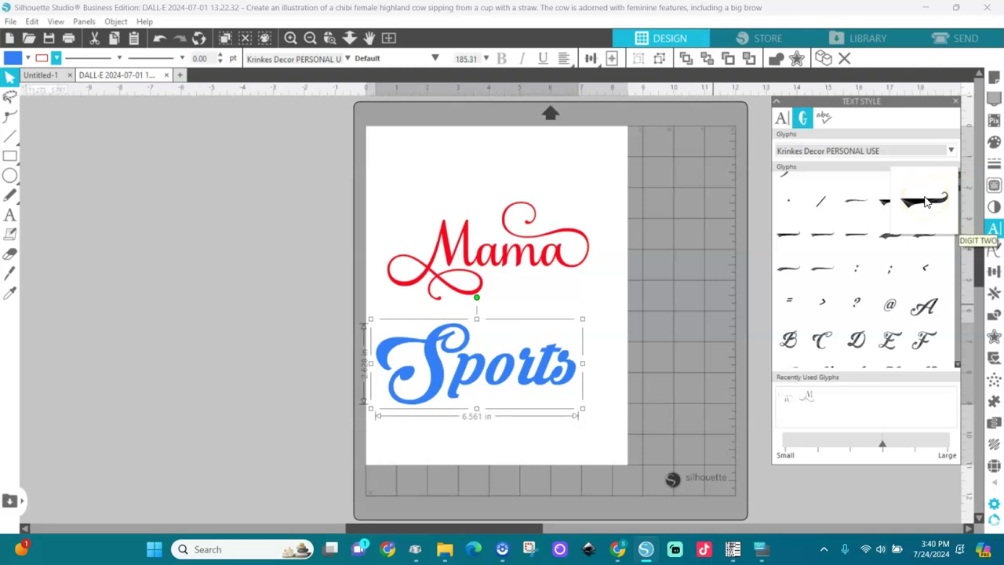
drag(925, 202, 580, 368)
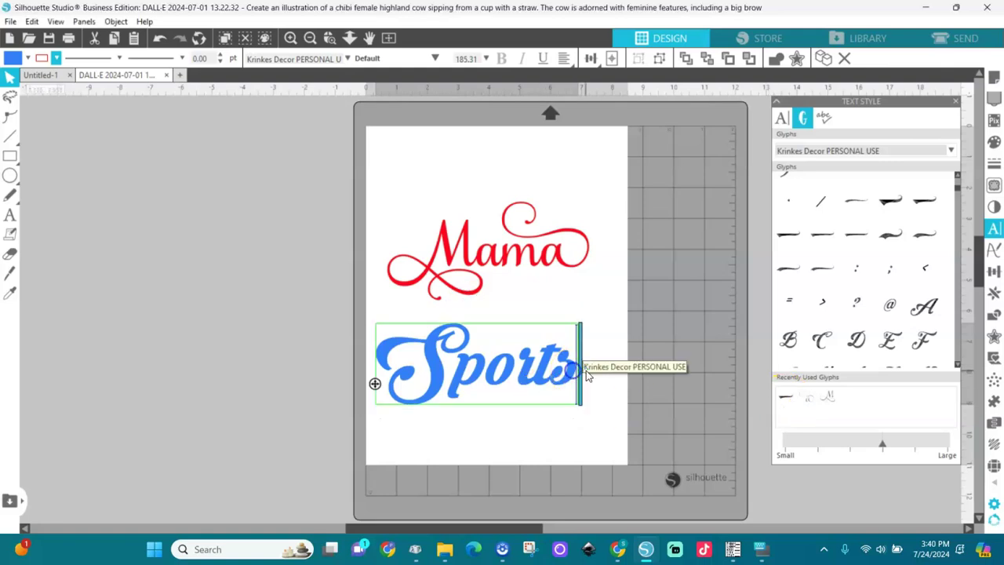
click(788, 398)
drag(788, 401, 571, 390)
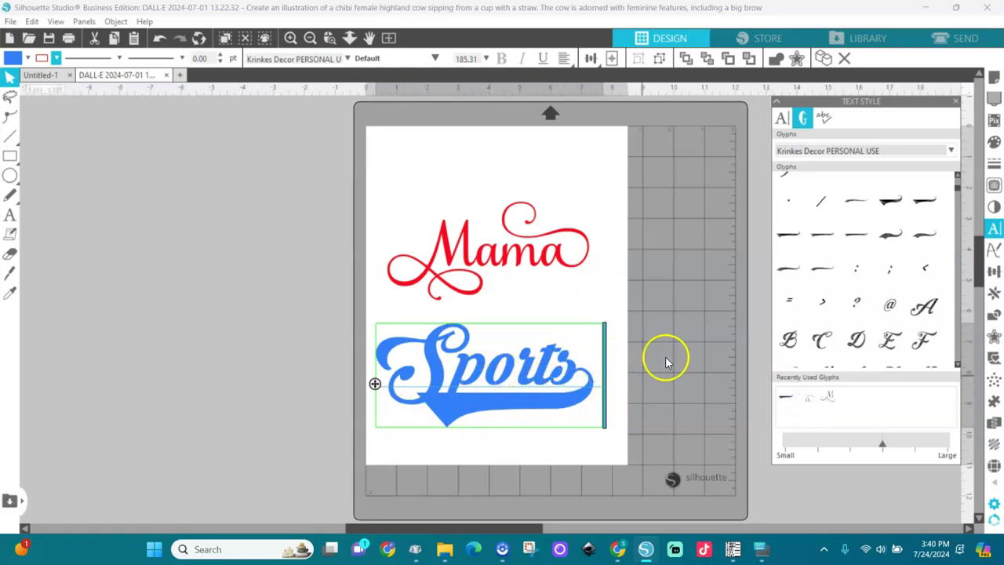
key(BackSpace)
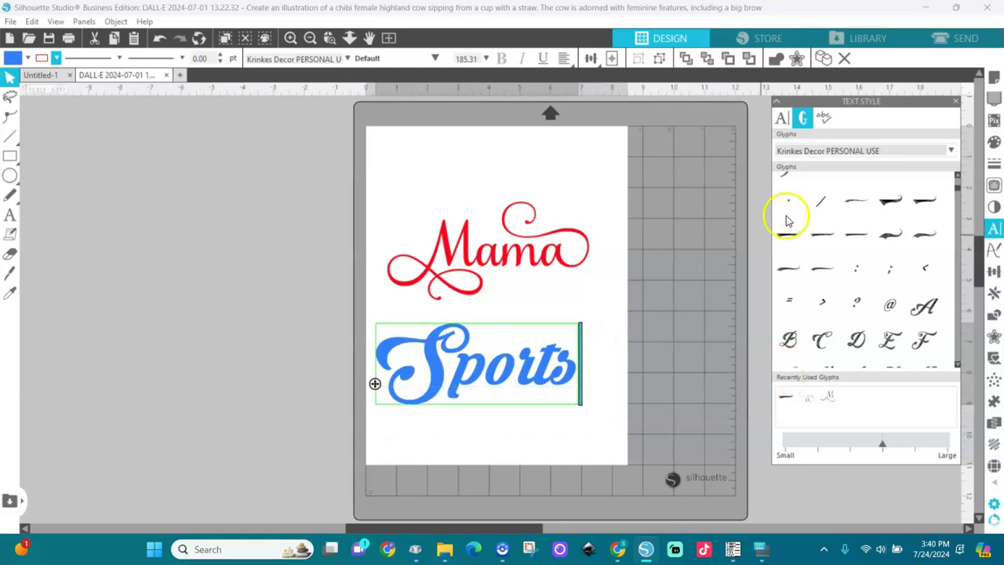
double_click(823, 271)
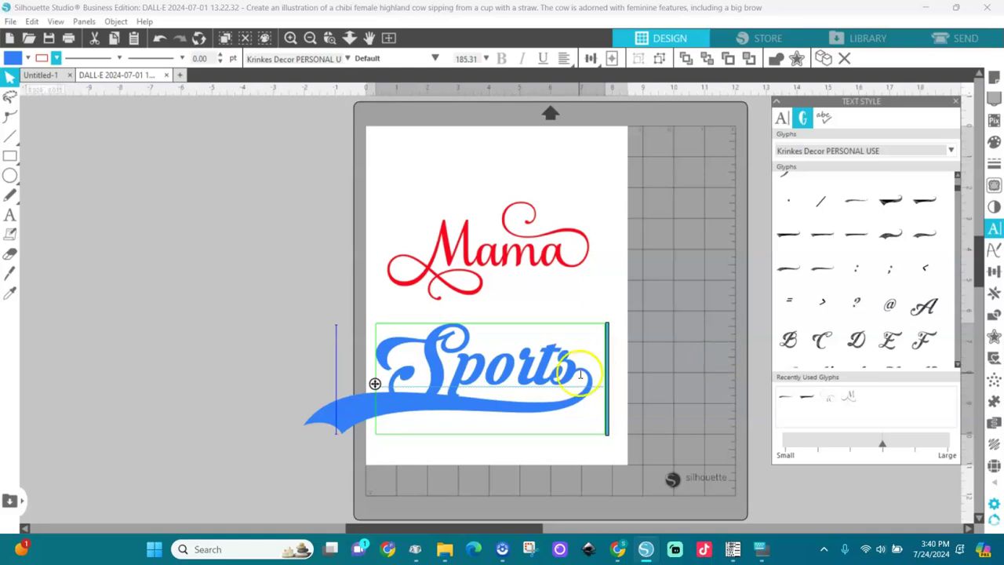
- Try a second, shorter swash after the tail and between the p and o of Sports, removing it each time
double_click(892, 237)
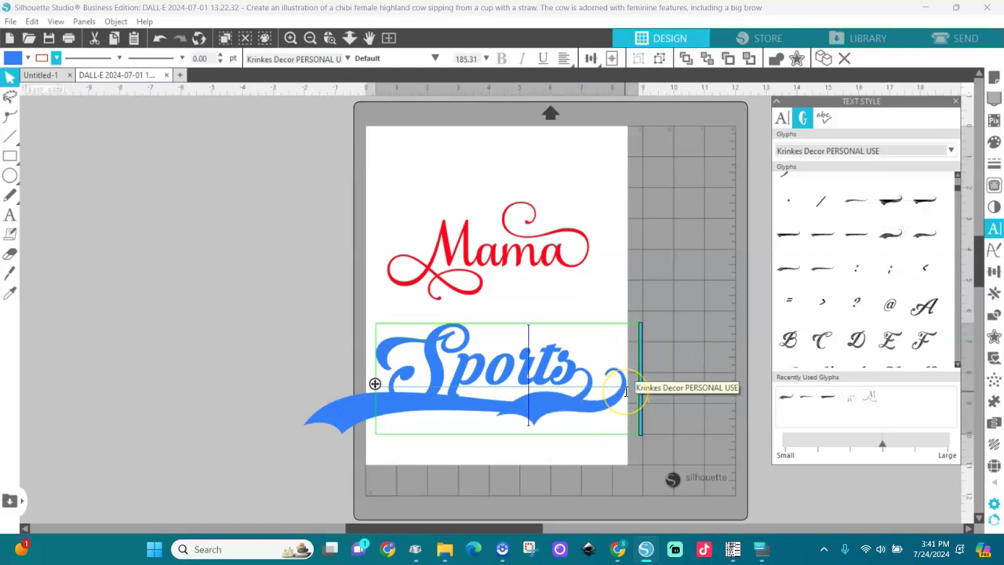
key(BackSpace)
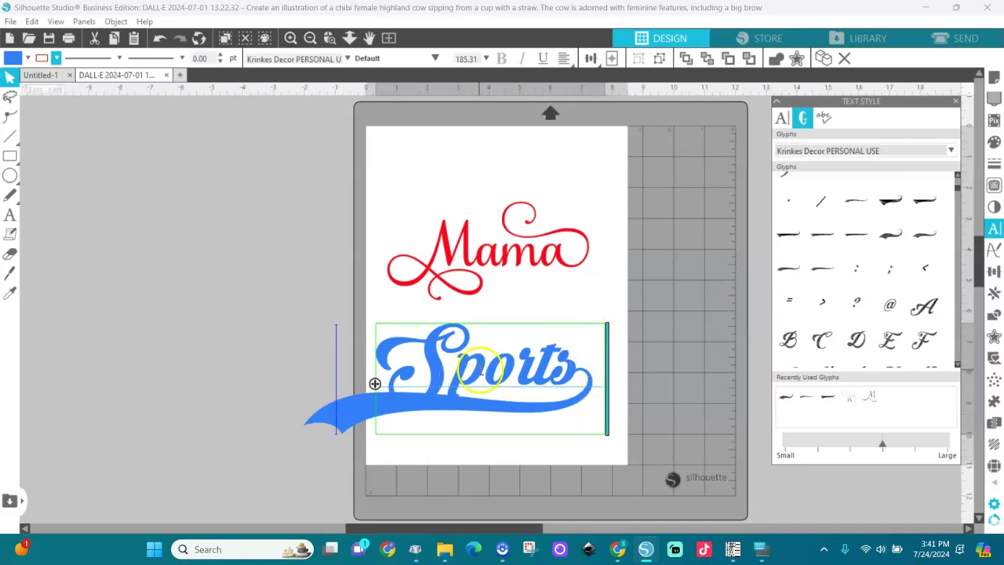
click(483, 373)
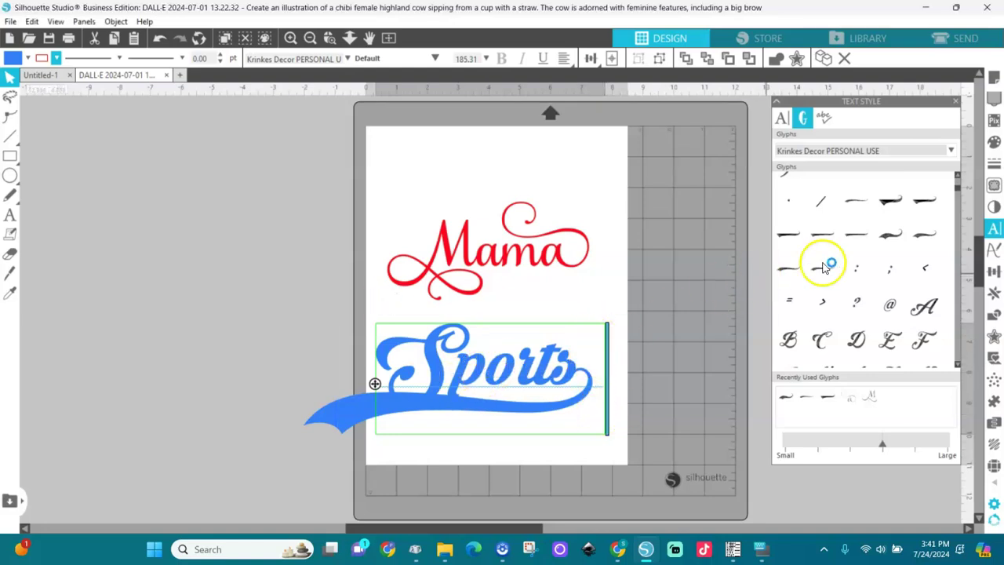
double_click(890, 234)
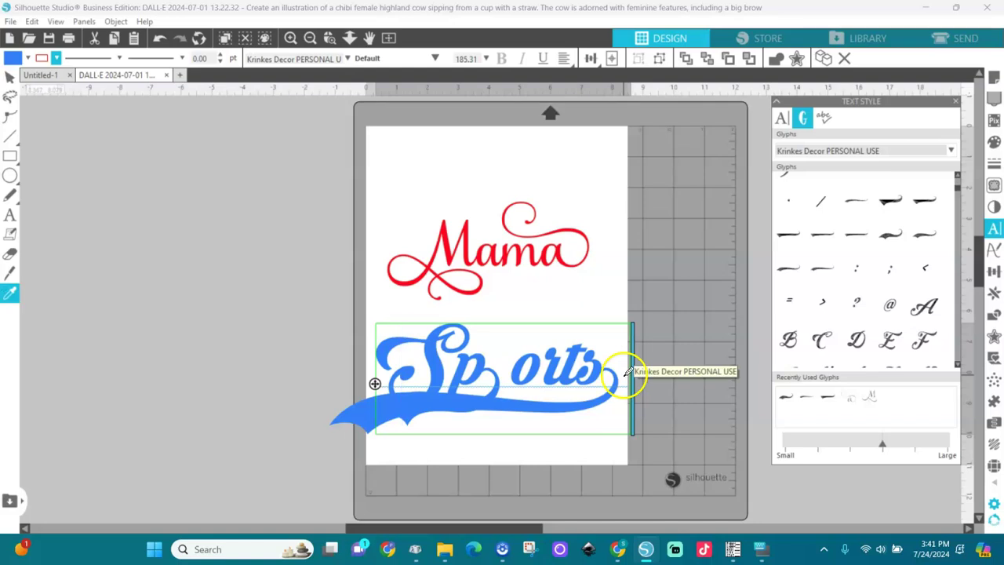
key(ctrl+z)
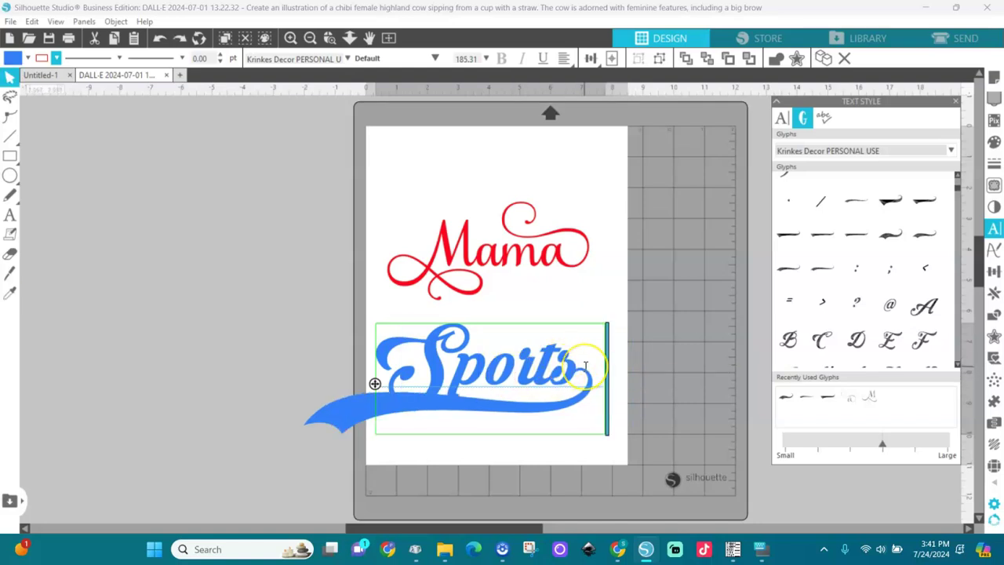